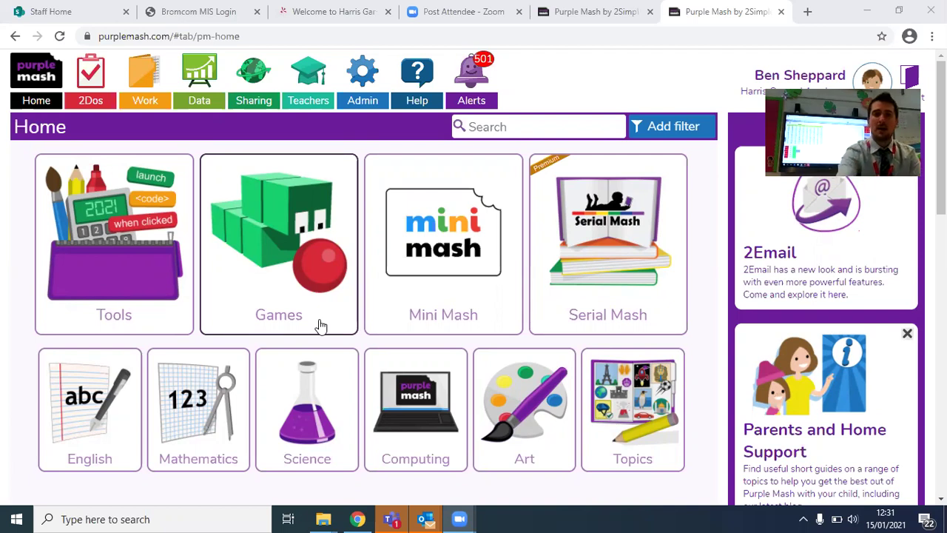
Step: Open 2Calculate from Tools and show the Sheet templates in the New dialog
left_click(130, 288)
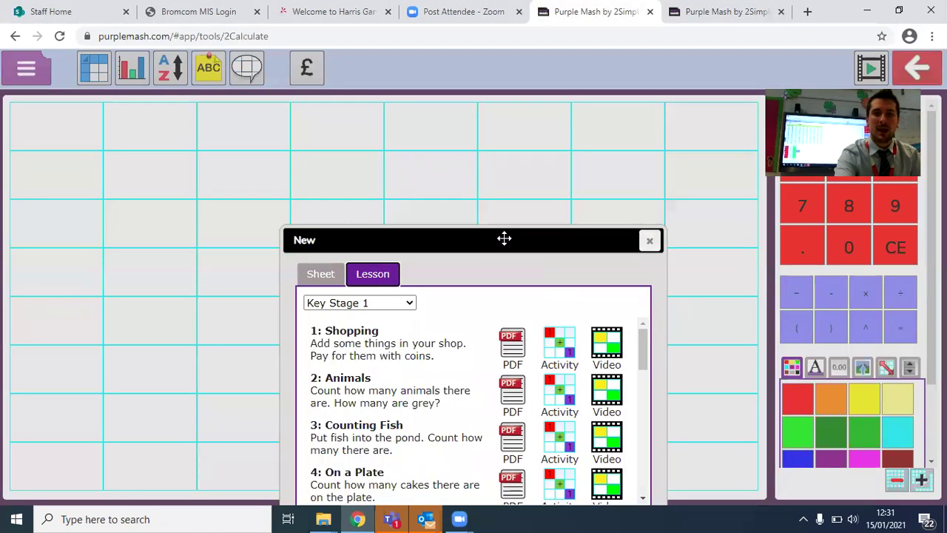
left_click_drag(504, 238, 492, 155)
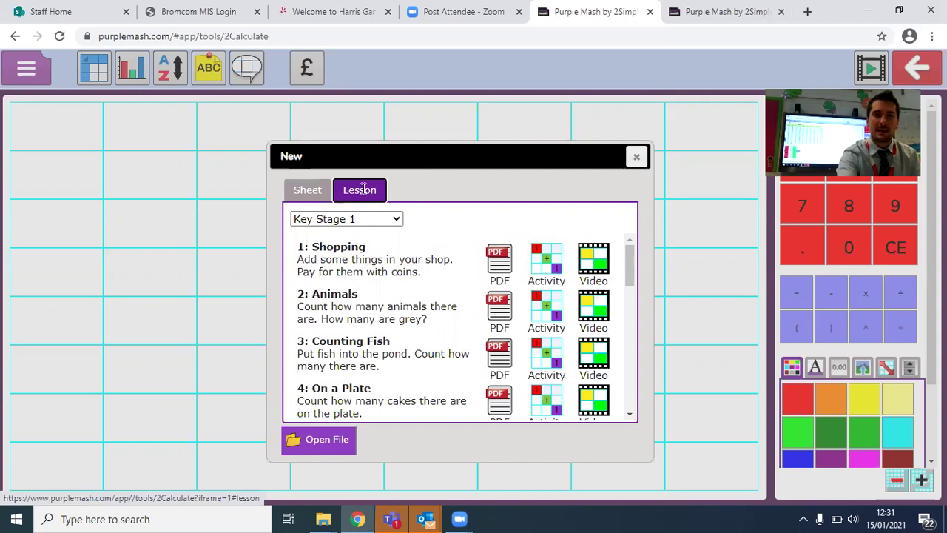
left_click(317, 190)
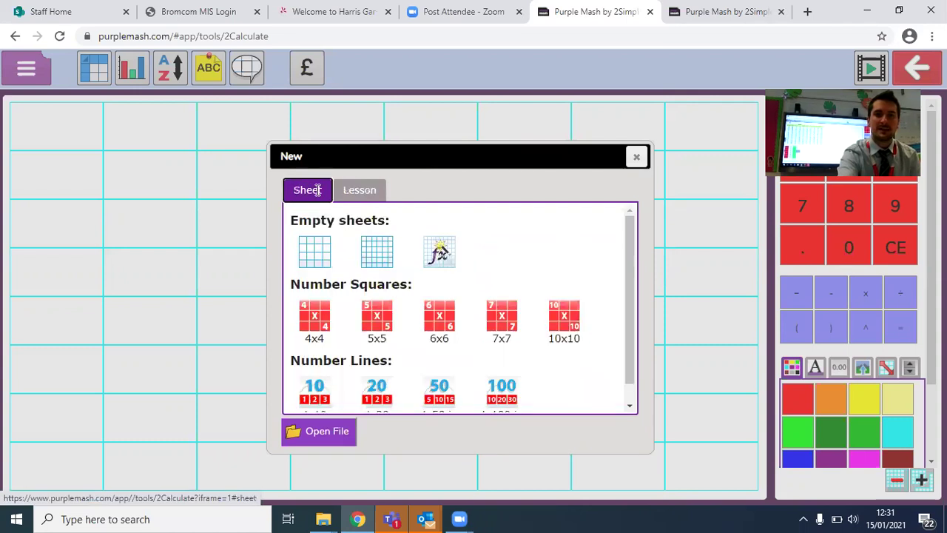
Step: Create a blank spreadsheet from the second empty-sheet template
left_click(375, 257)
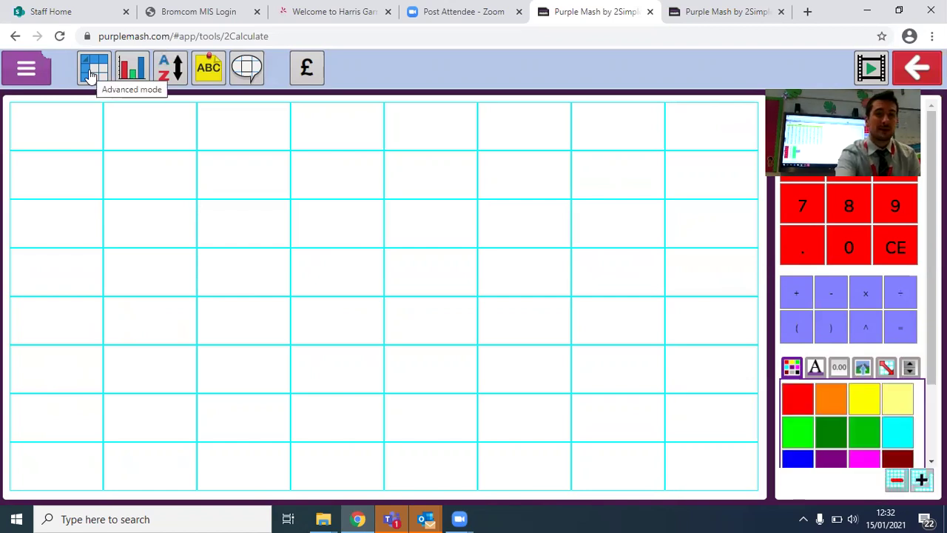
Step: Turn on advanced mode and select cell A1
left_click(92, 74)
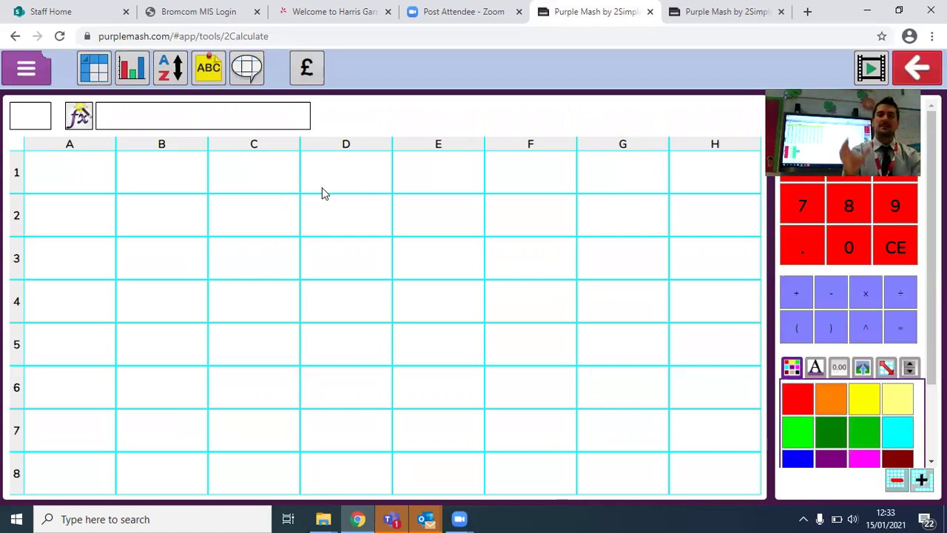
left_click(83, 175)
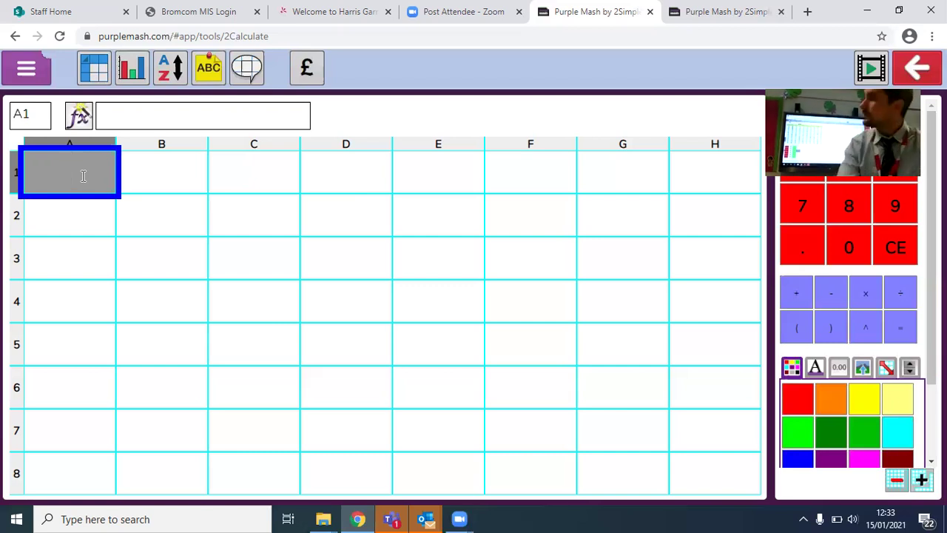
Step: Enter 'Use the dice to try and work out the probability of' word by word across A1–G1
type("Us")
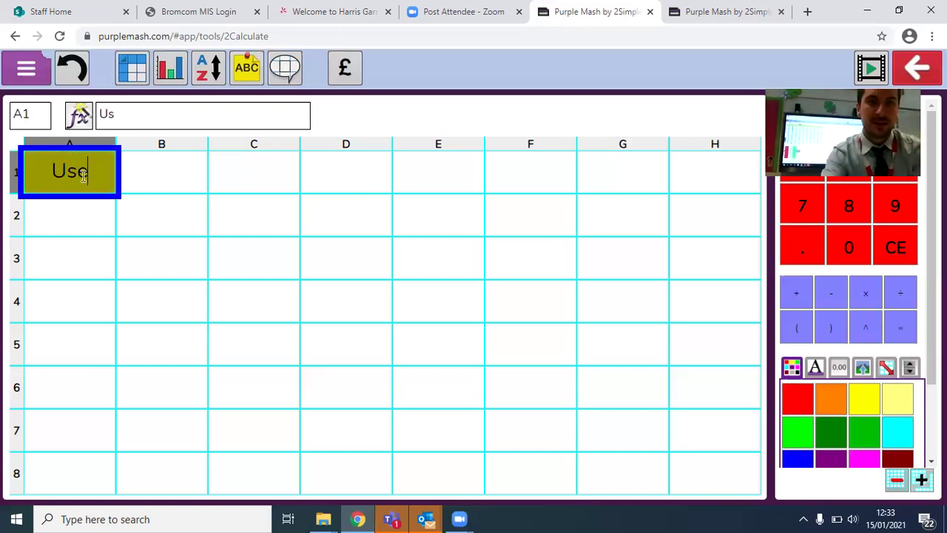
type("e the")
key("Tab")
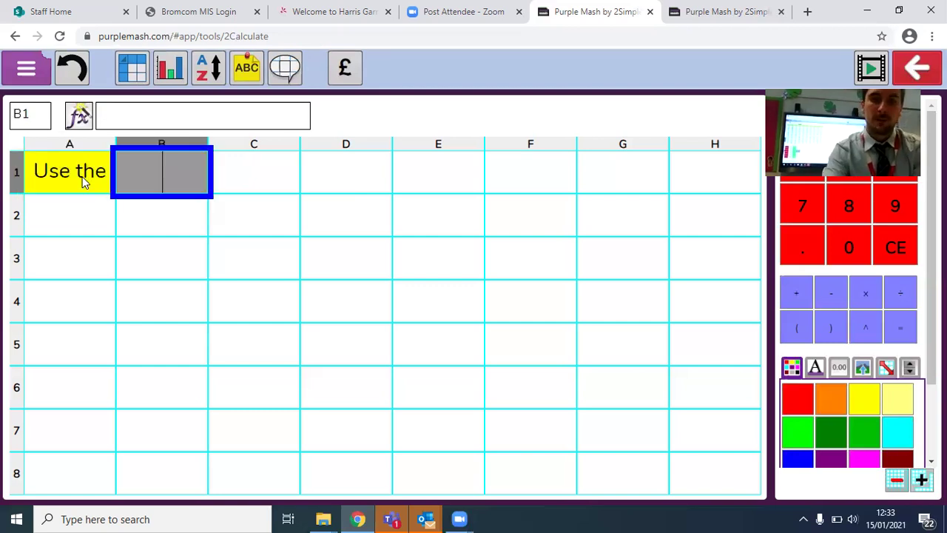
type("dice")
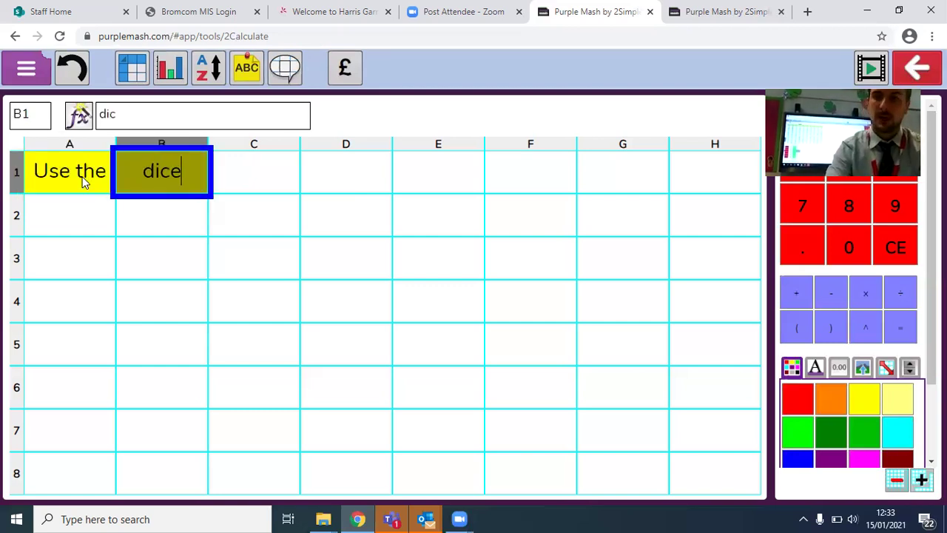
key("Tab")
type("to")
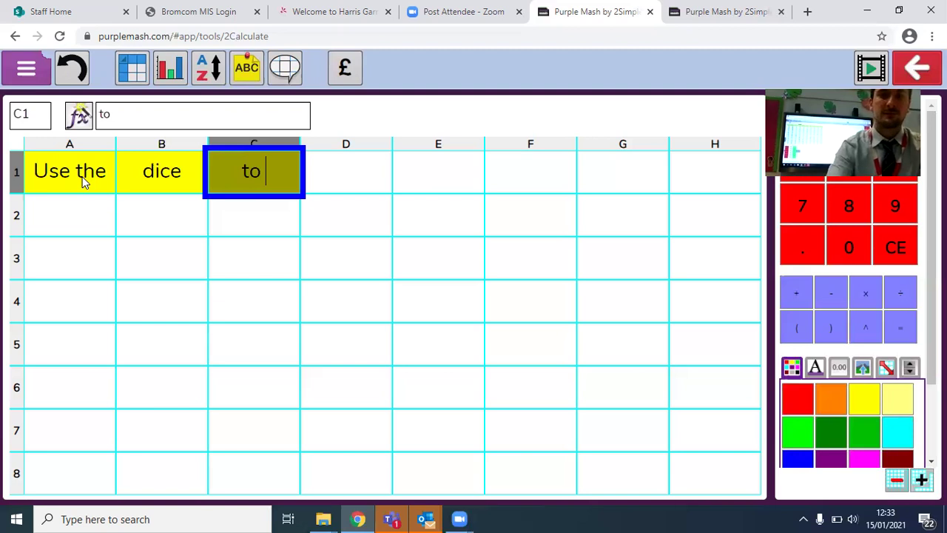
type("try")
key("Tab")
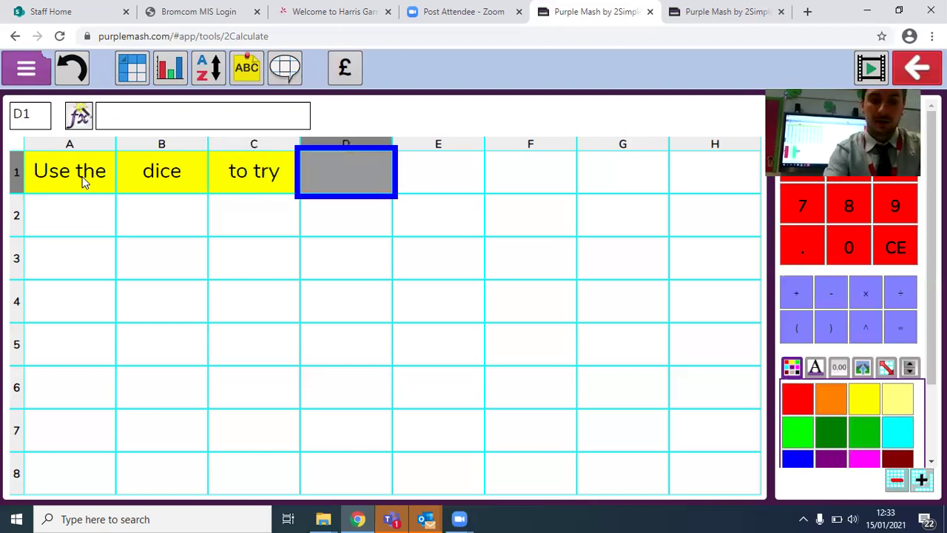
type("and work")
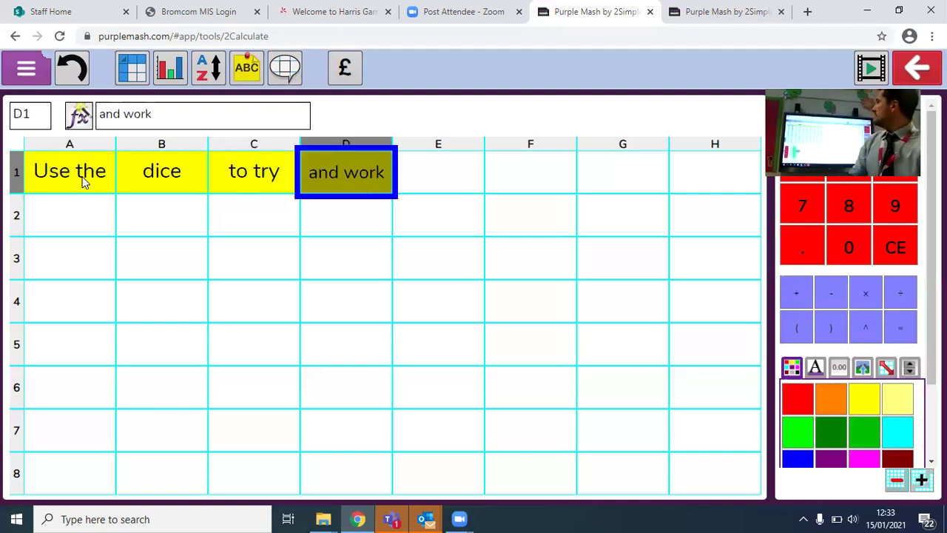
key("Tab")
type("out")
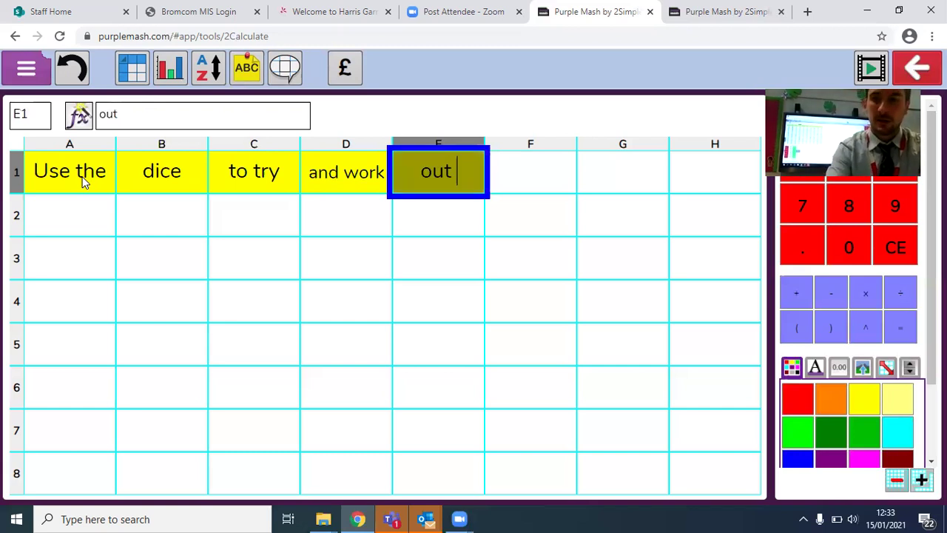
type(" the")
key("Tab")
type("probab")
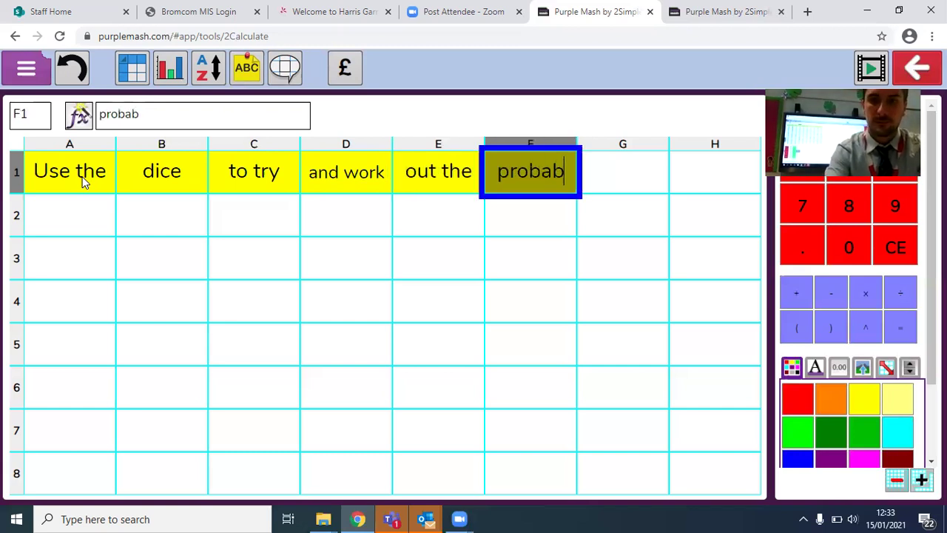
type("ility")
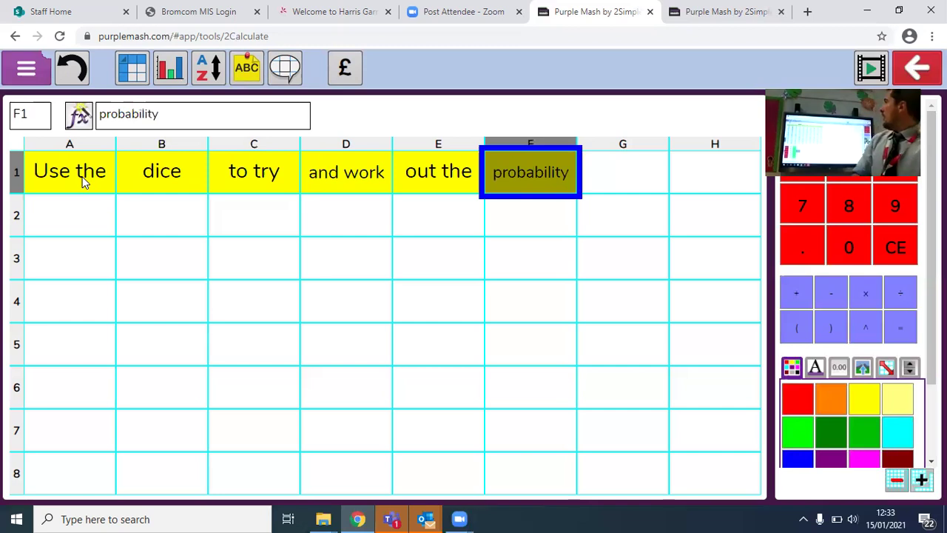
key("Tab")
type("of")
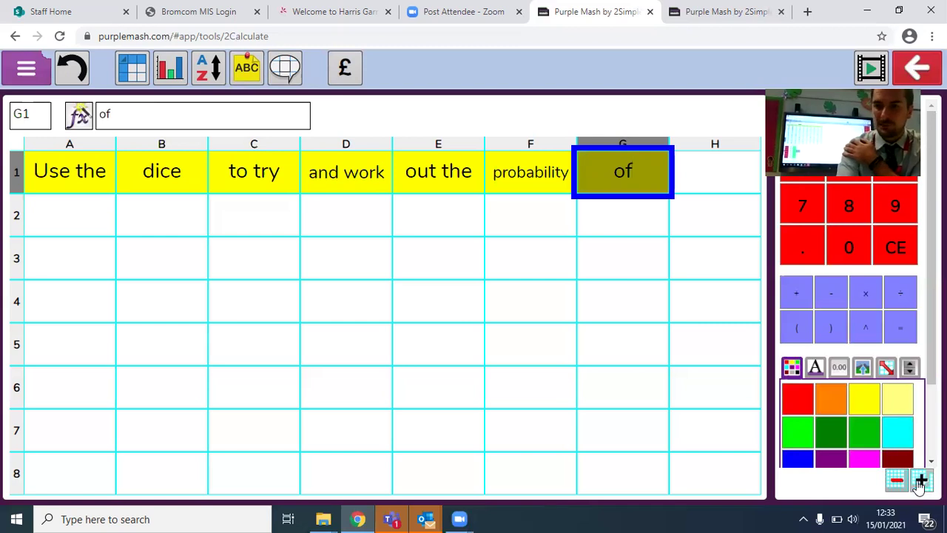
Step: Zoom out twice and add 'throwing', 'certain', 'numbers' to cells H1–J1
left_click(921, 483)
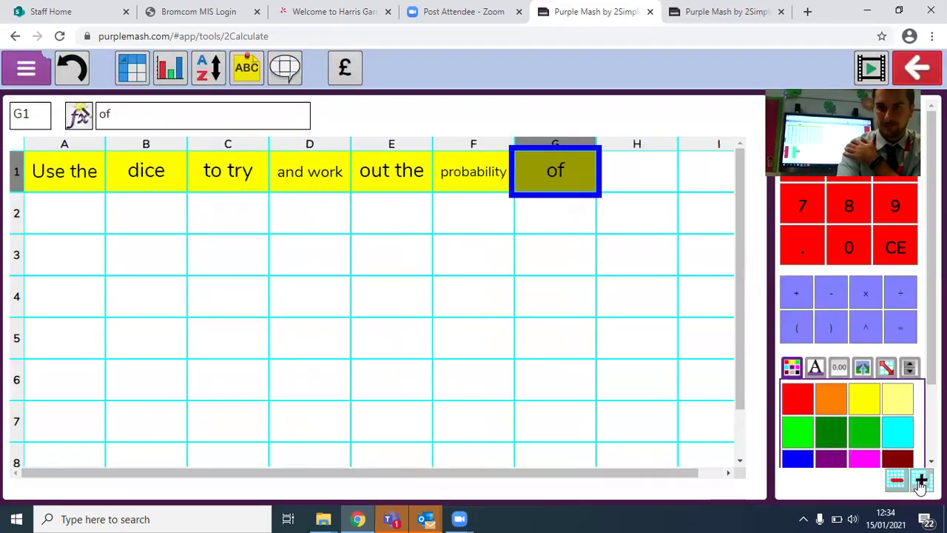
left_click(921, 482)
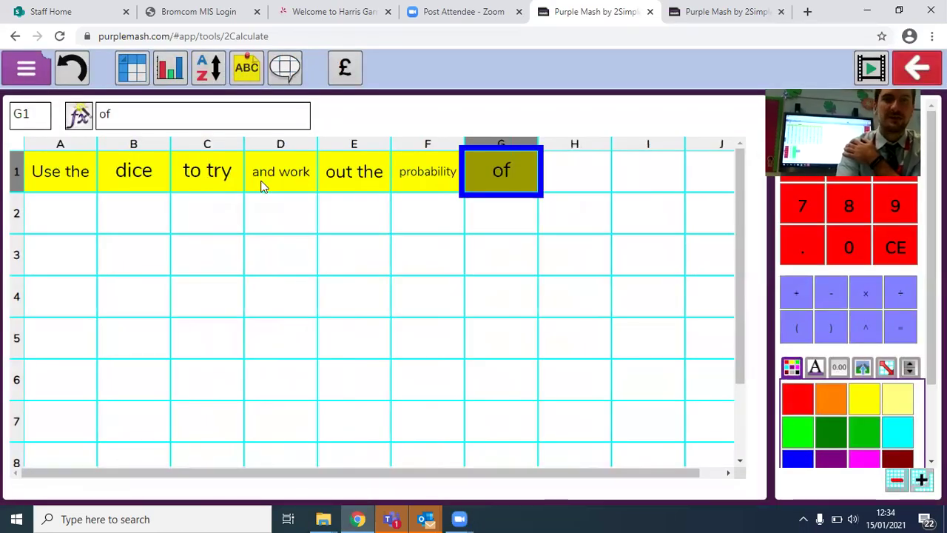
left_click(562, 173)
type("th")
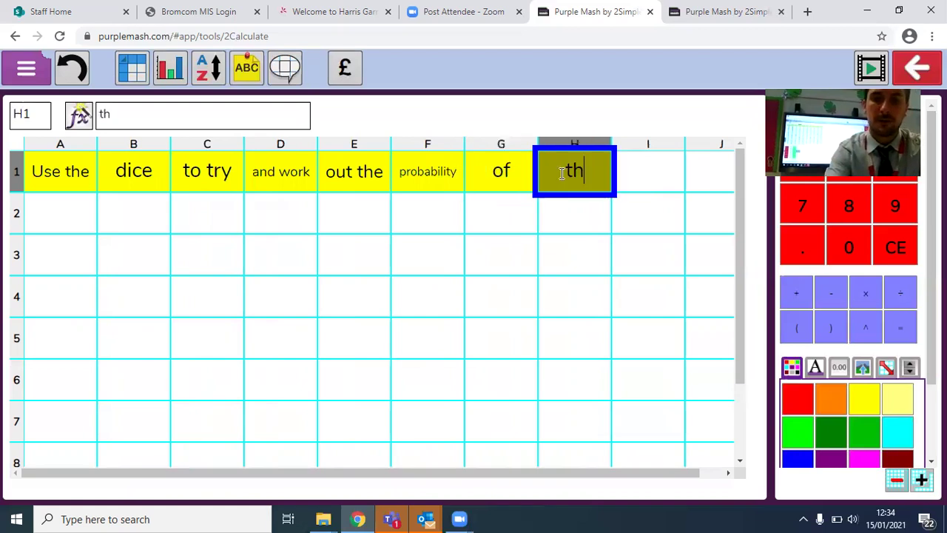
type("rowing")
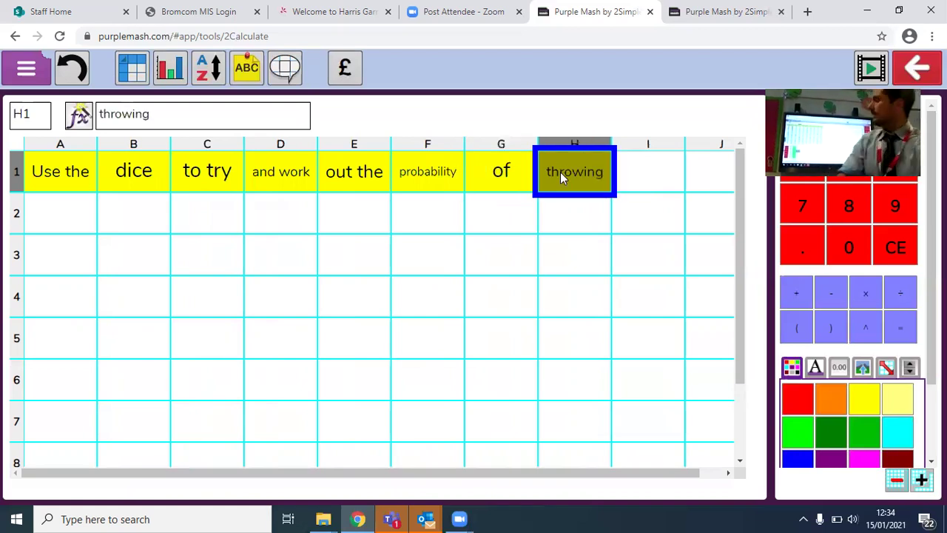
key("Tab")
type("cert")
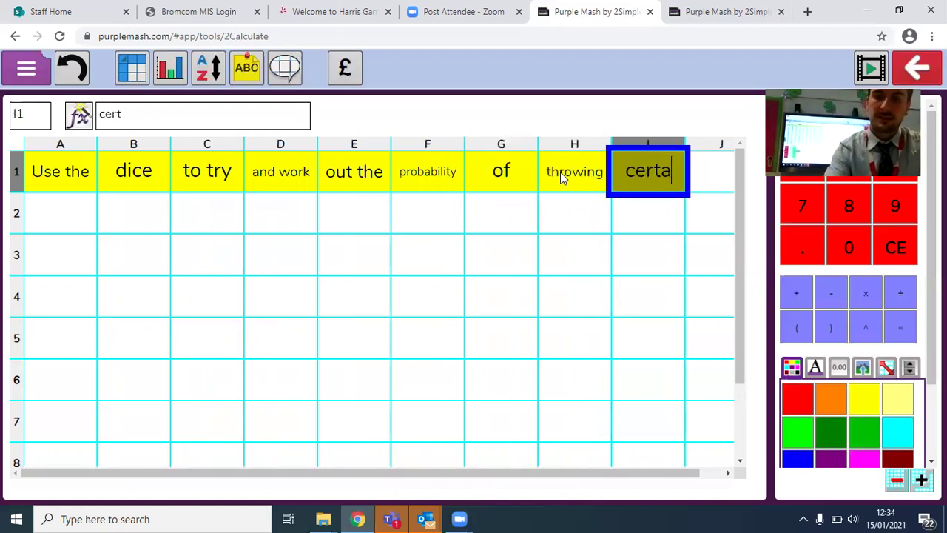
type("ain")
key("Tab")
type("number")
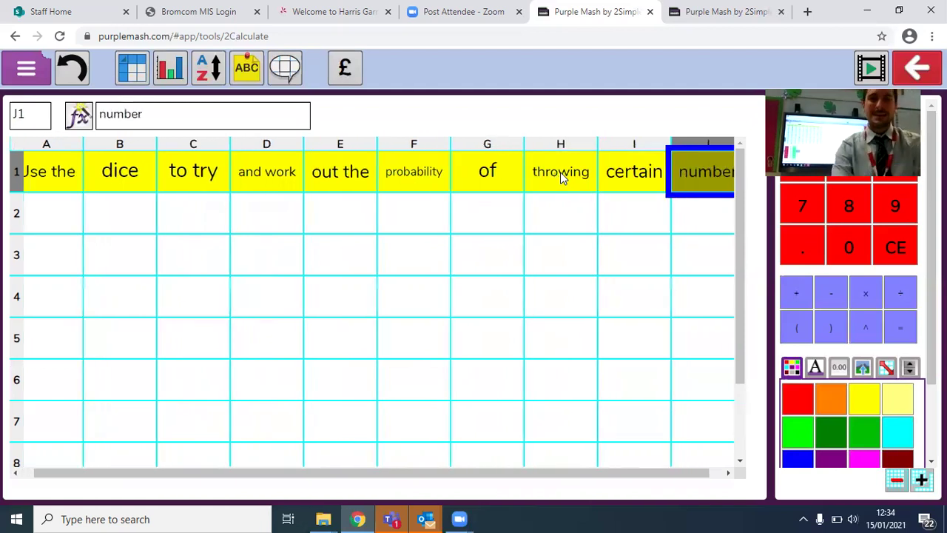
type("s")
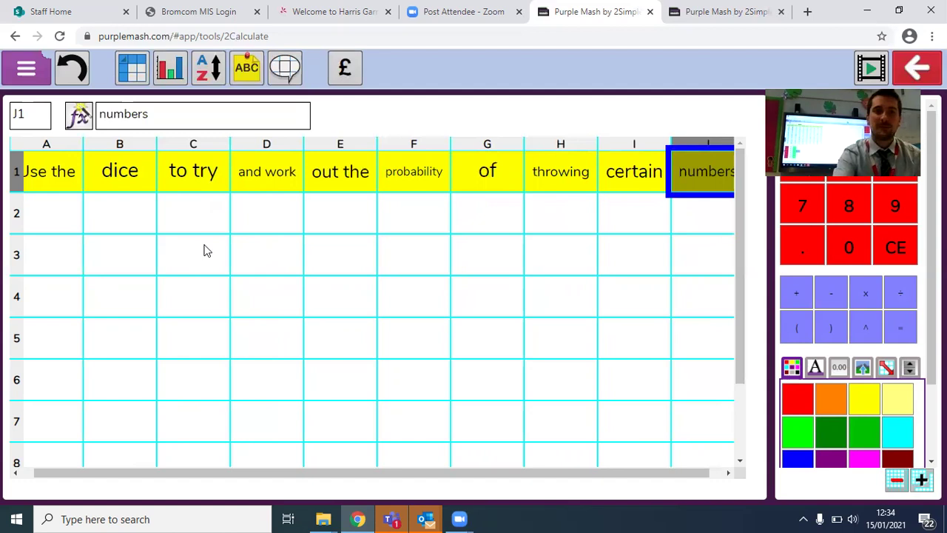
left_click(53, 214)
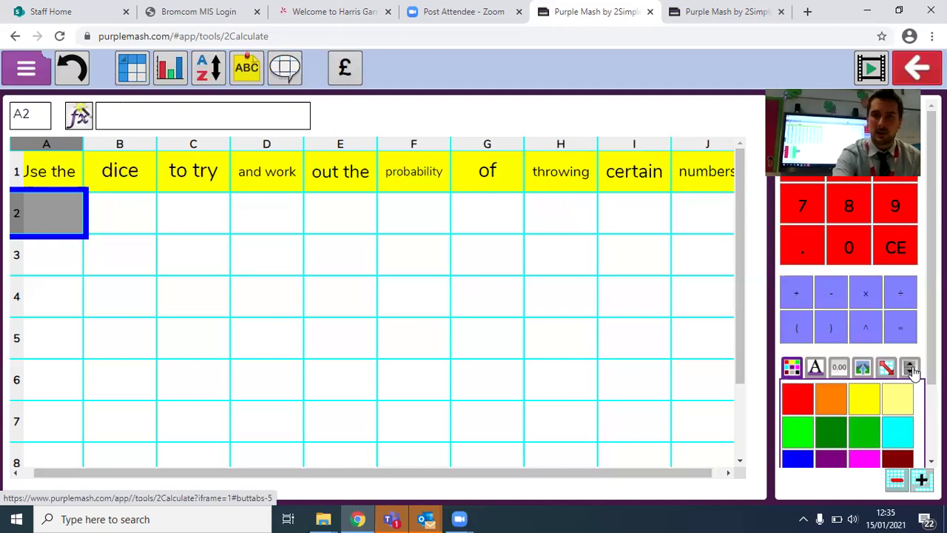
Step: Insert a dice control into cell A2 from the Controls panel
left_click(911, 368)
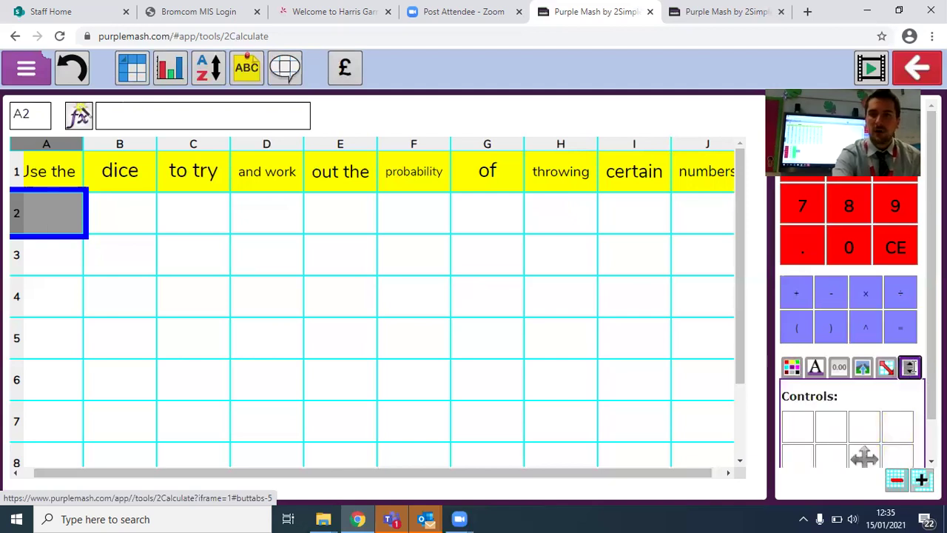
scroll(911, 368, "down", 1)
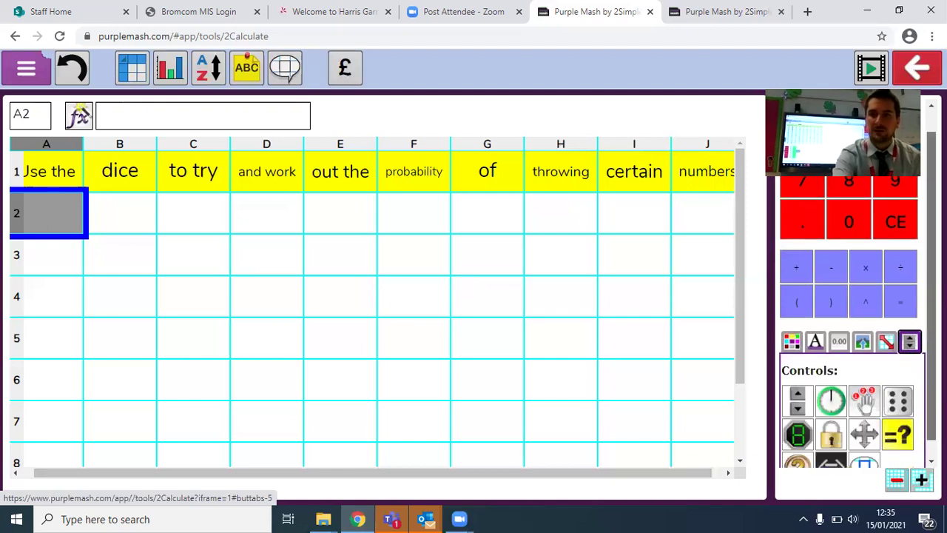
scroll(850, 333, "down", 1)
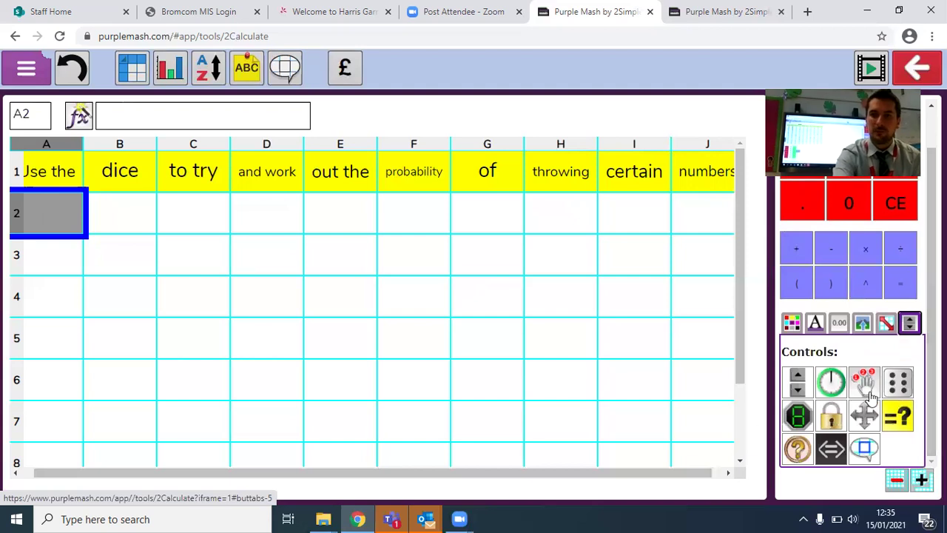
mouse_move(897, 401)
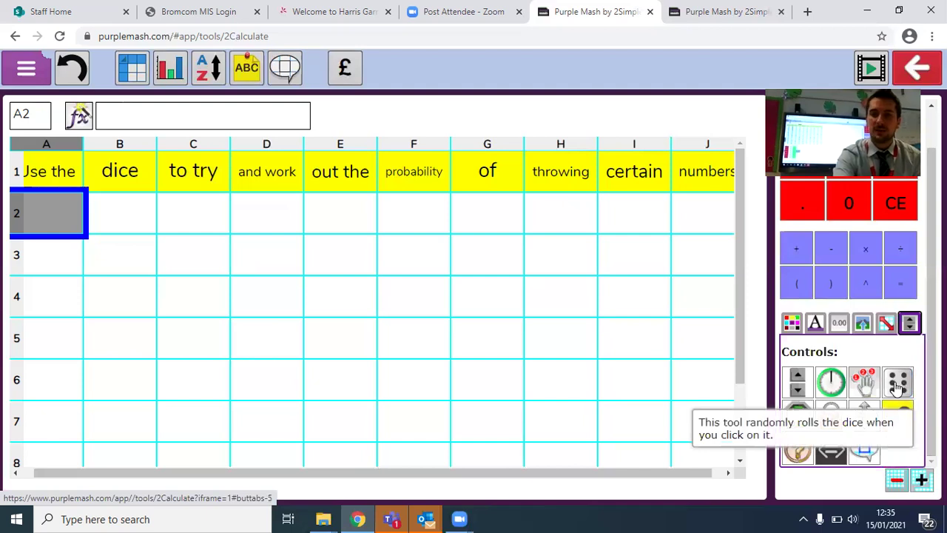
left_click(897, 386)
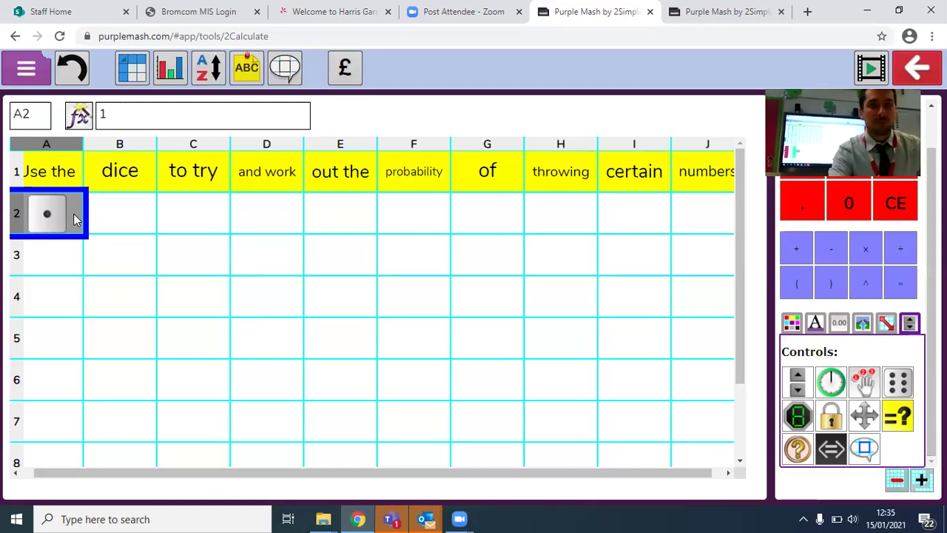
Step: Add a dice to B2 and copy the A2:B2 dice along row 2 to column J
left_click(94, 213)
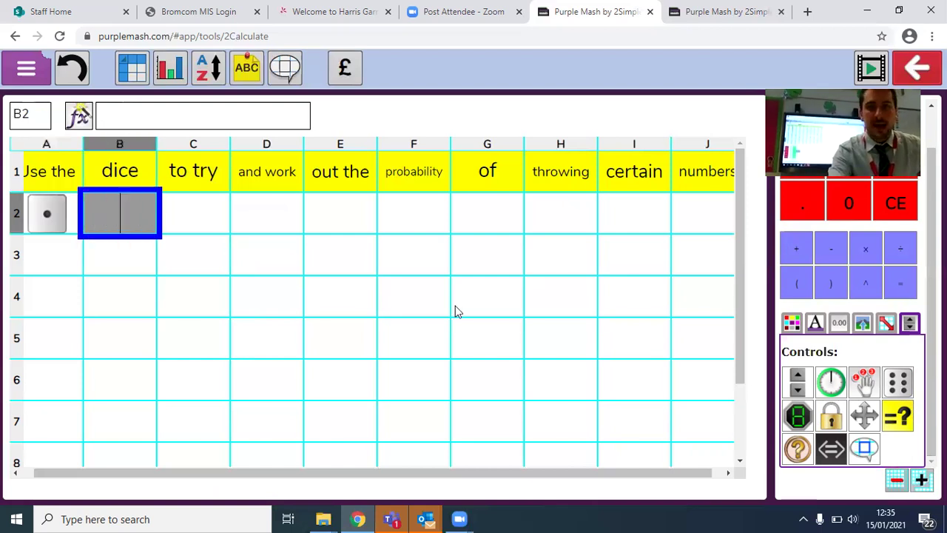
left_click(898, 381)
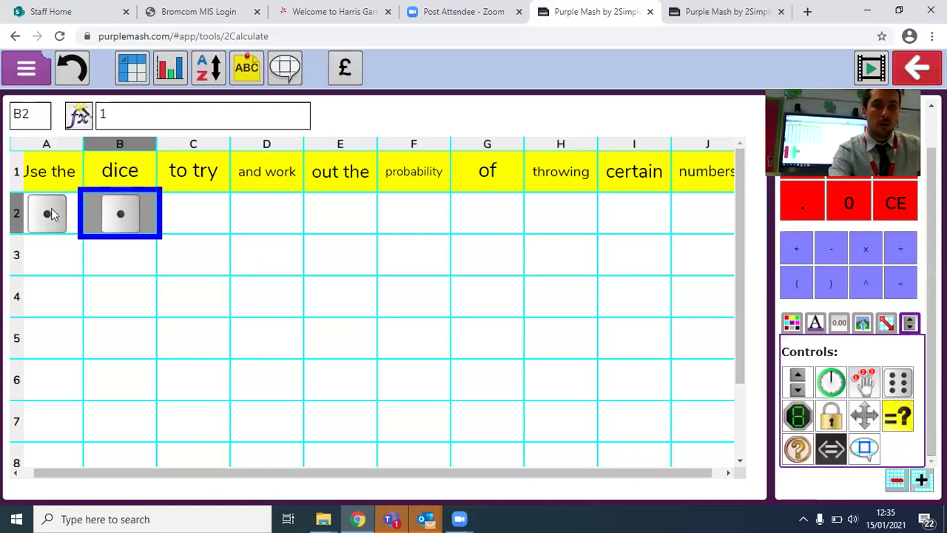
left_click(51, 213)
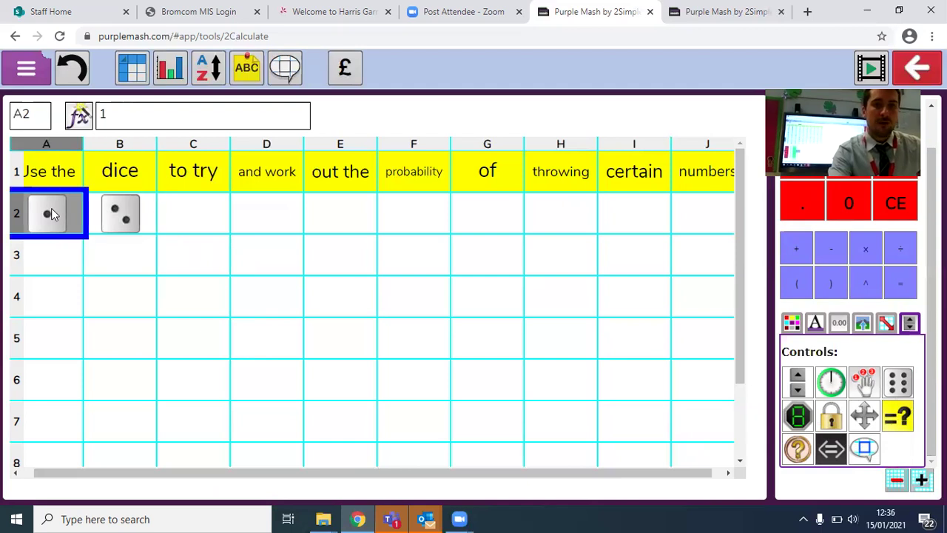
left_click(103, 215, "shift")
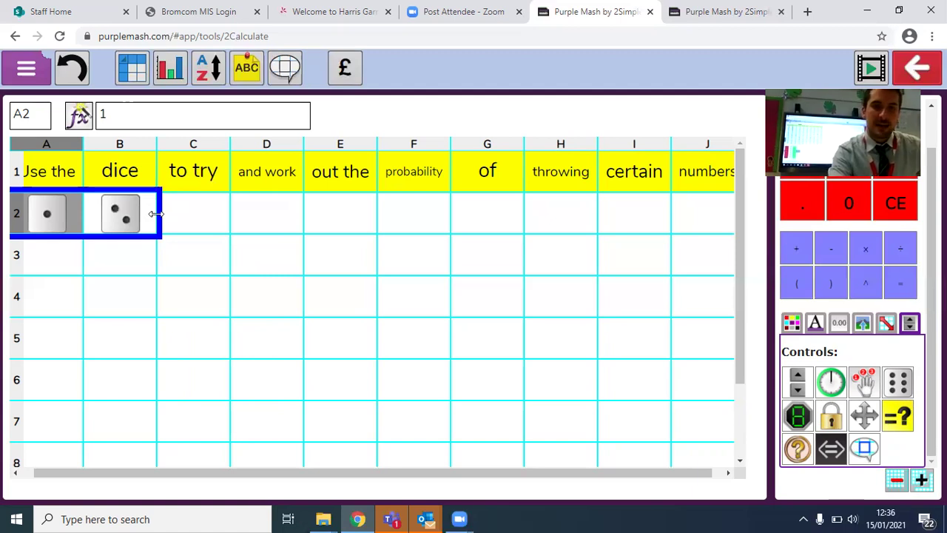
mouse_move(155, 214)
left_mouse_down()
mouse_move(508, 203)
mouse_move(708, 213)
left_mouse_up()
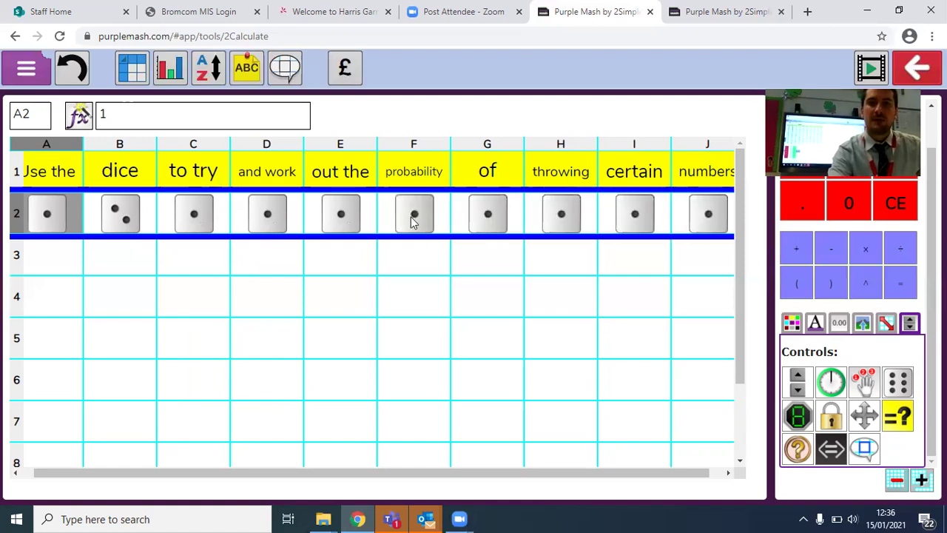
Step: Roll the row 2 dice three times to get new faces
left_click(338, 219)
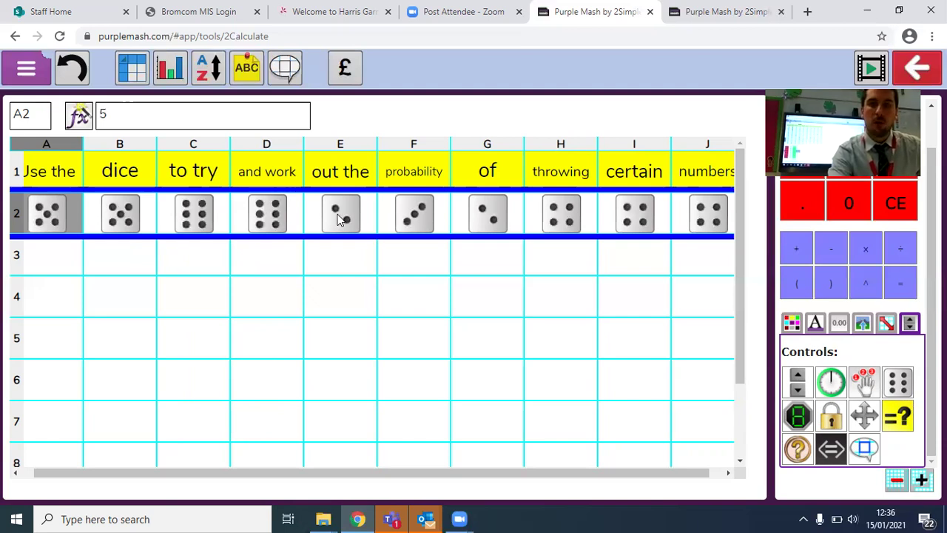
left_click(338, 219)
left_click(338, 219)
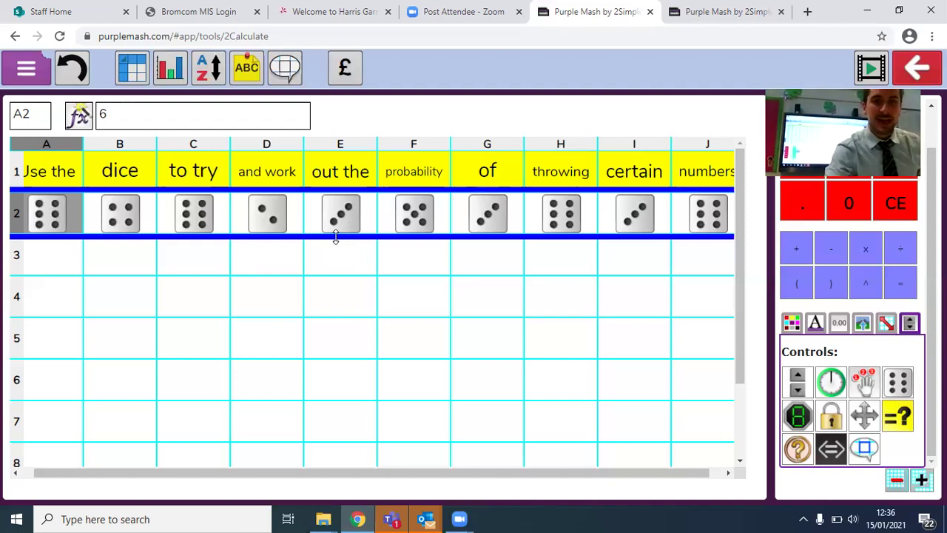
Step: Copy the dice row down through row 10 and re-roll the whole grid
left_click_drag(335, 237, 339, 477)
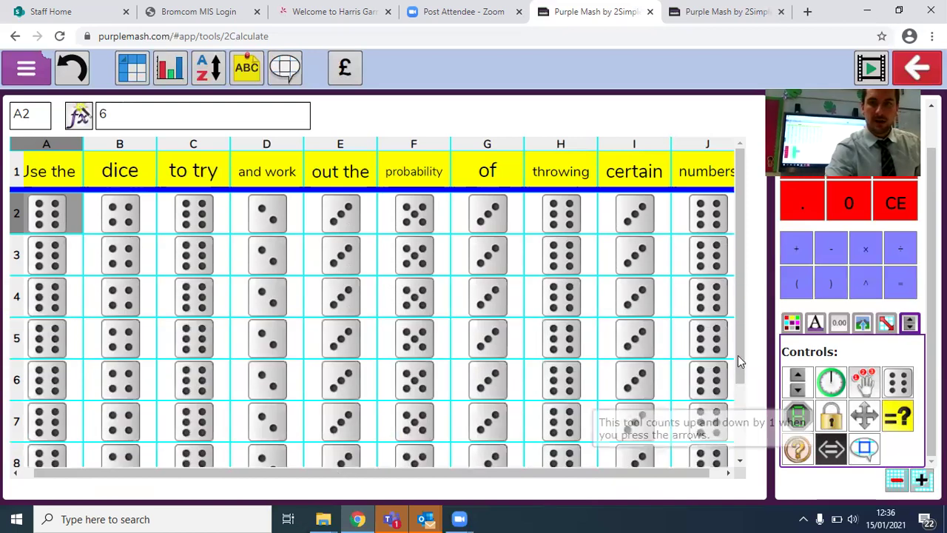
scroll(731, 432, "down", 1)
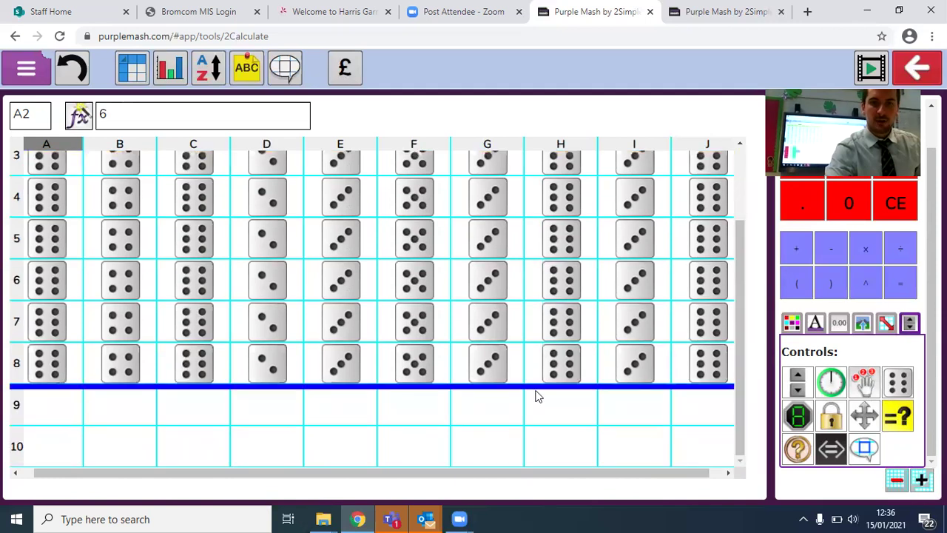
left_click_drag(534, 386, 532, 452)
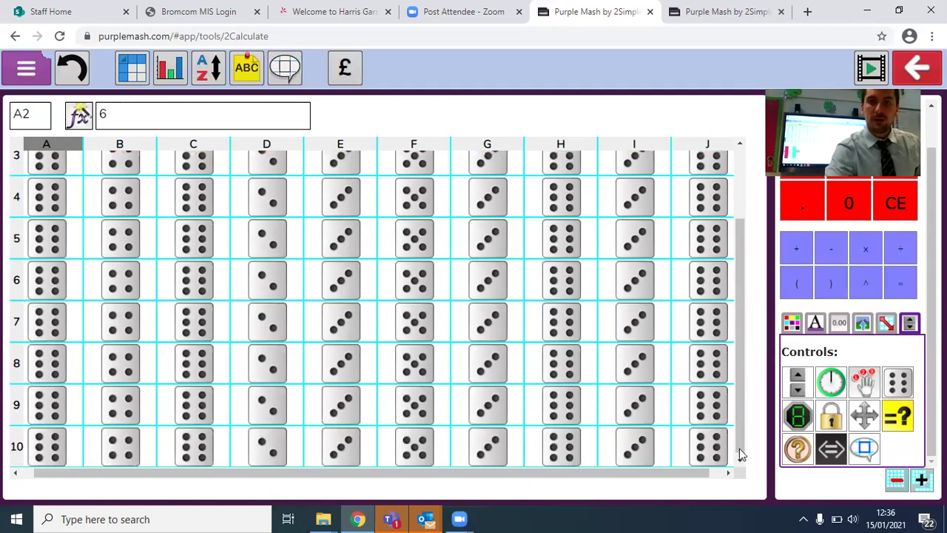
scroll(738, 451, "down", 1)
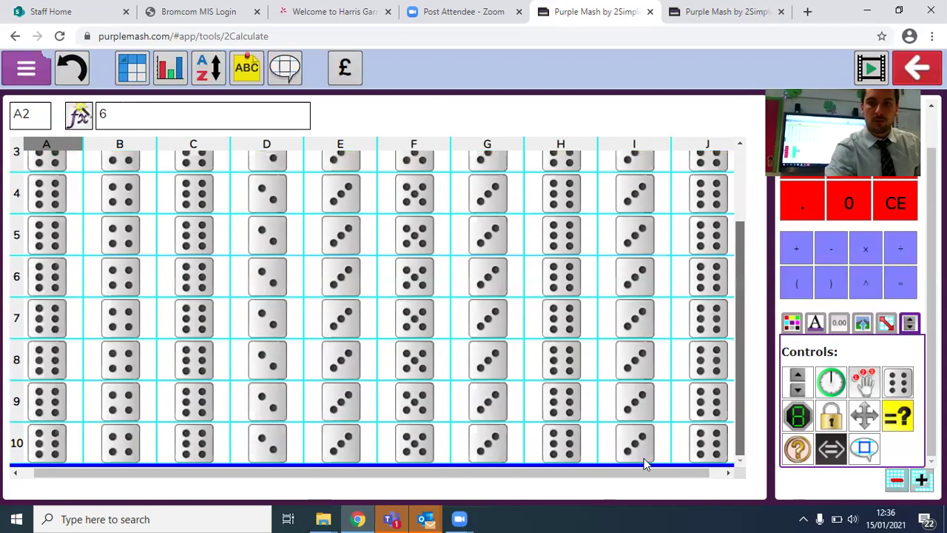
left_click(484, 275)
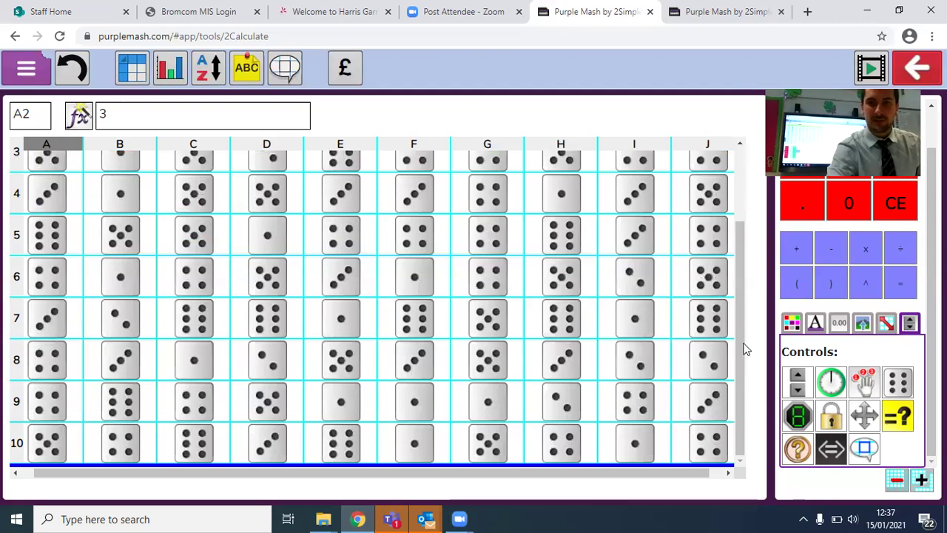
scroll(751, 242, "up", 3)
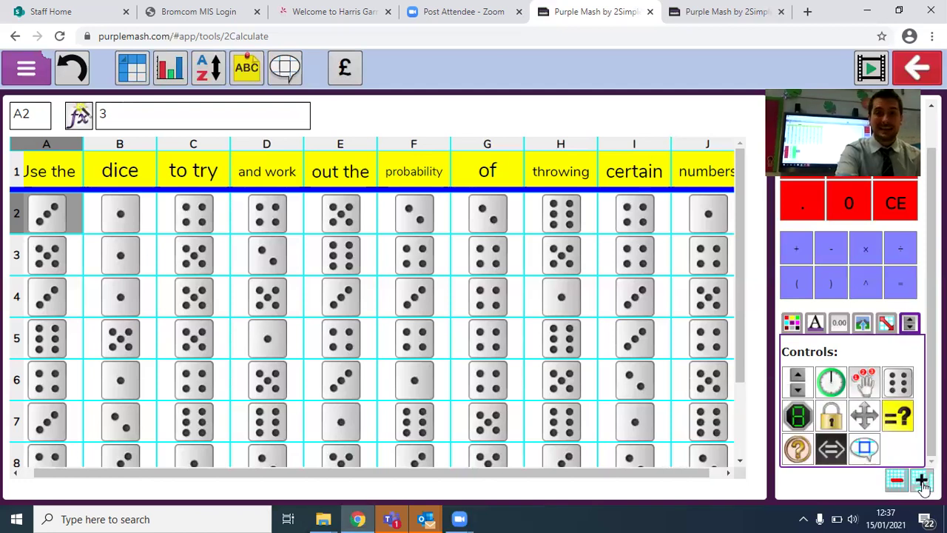
Step: Zoom in four times and bring empty rows 9–16 below the dice into view
left_click(922, 481)
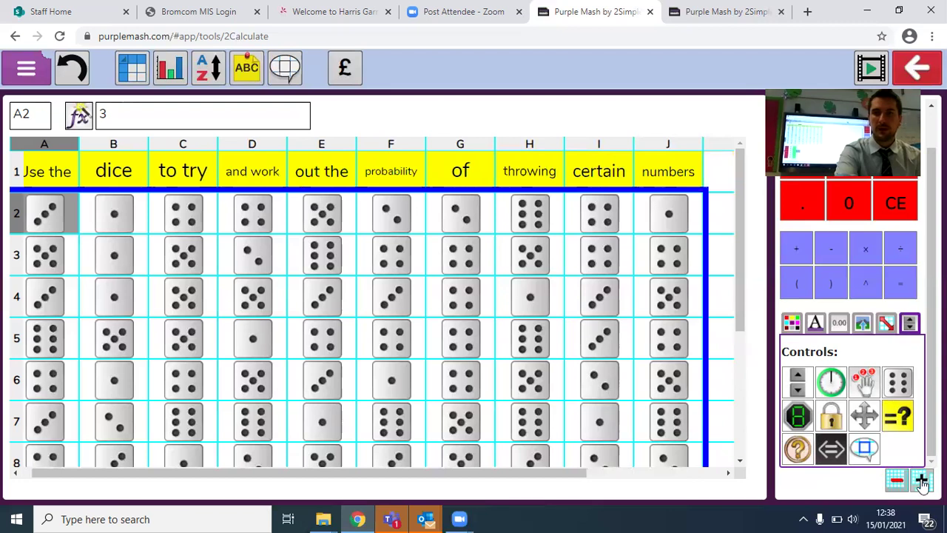
left_click(922, 482)
left_click(922, 482)
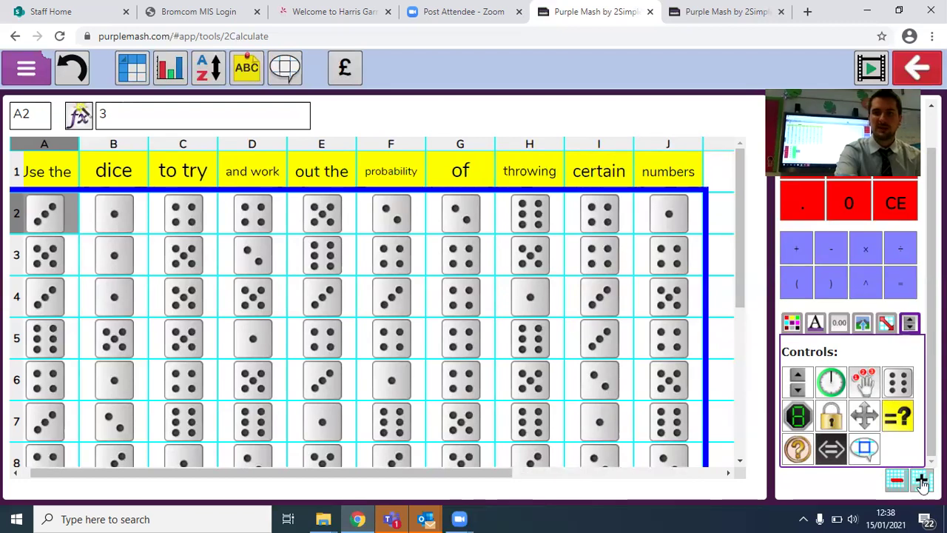
left_click(922, 482)
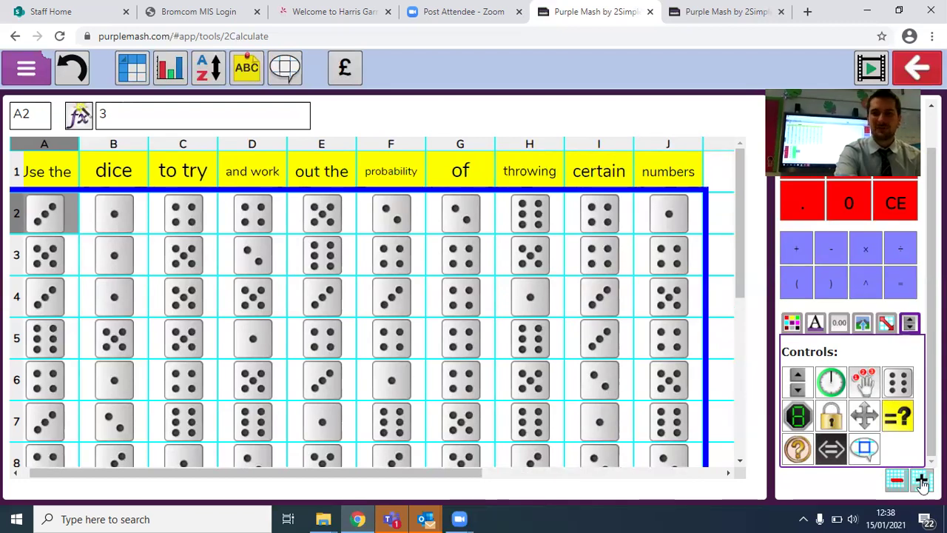
left_click(739, 463)
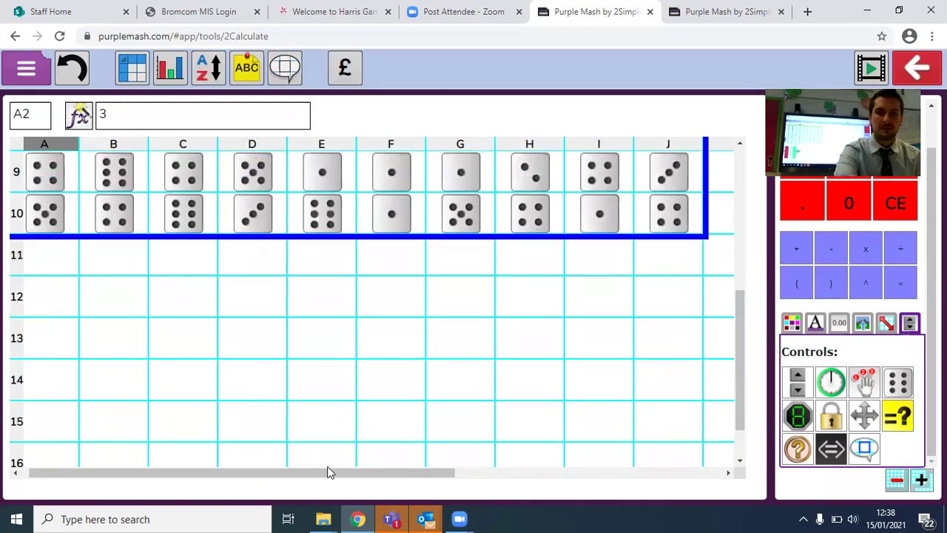
left_click_drag(281, 469, 241, 468)
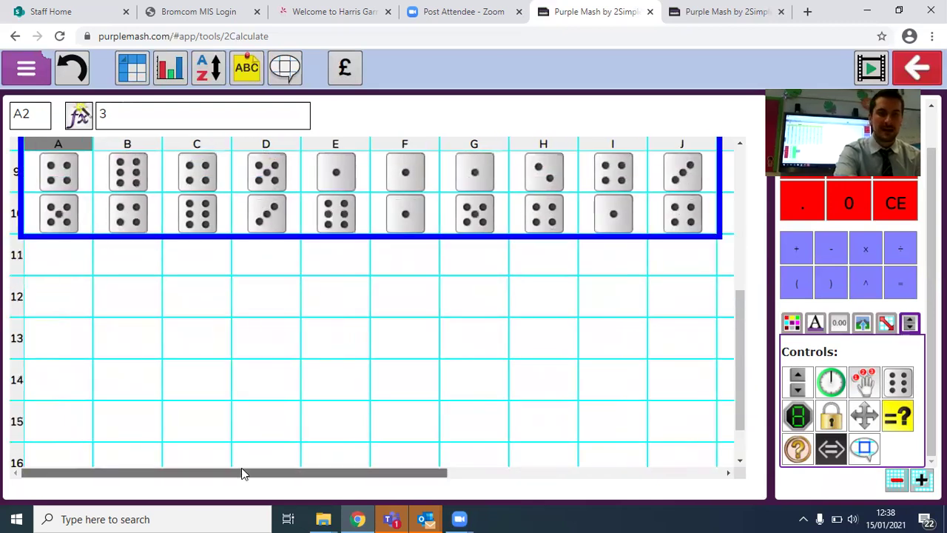
Step: Enter the numbers 1, 2, 3, 4, 5, 6 down cells A12–A17
left_click(54, 299)
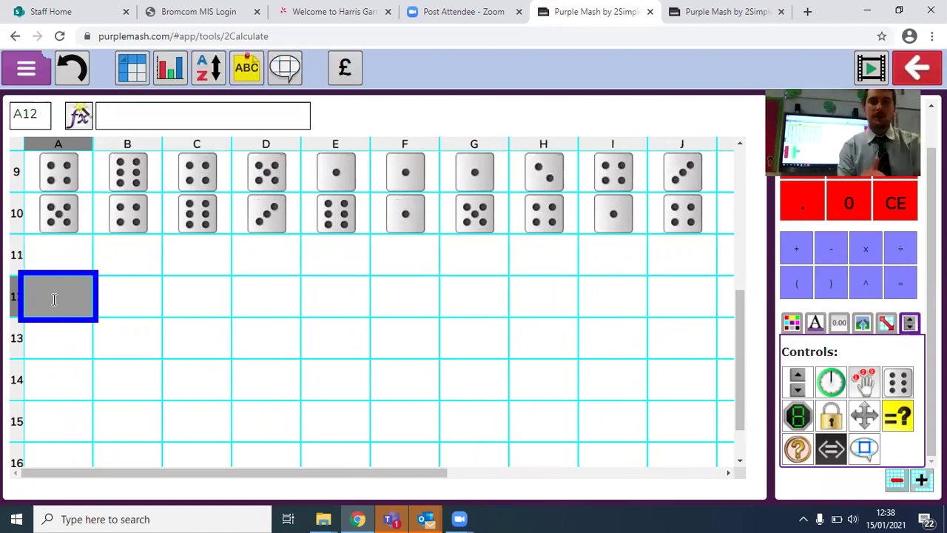
left_click(54, 299)
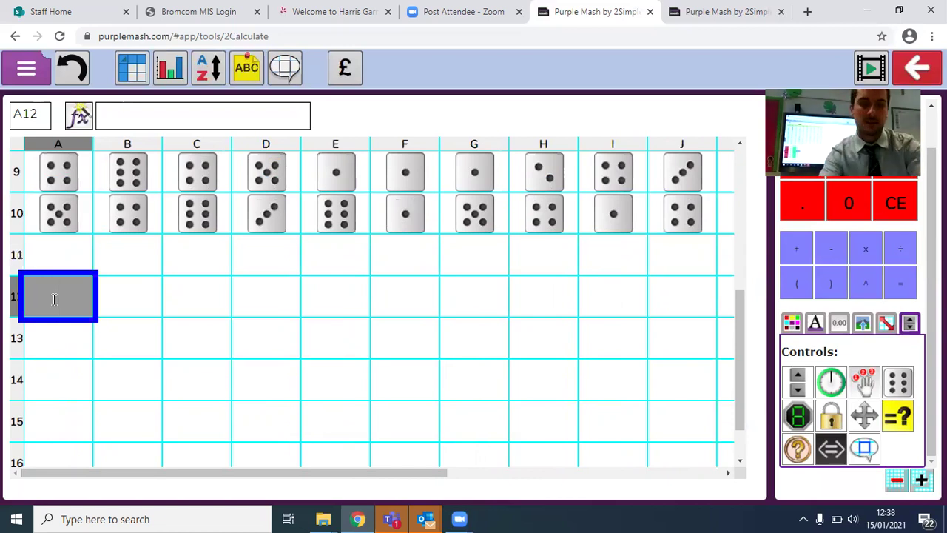
type("1")
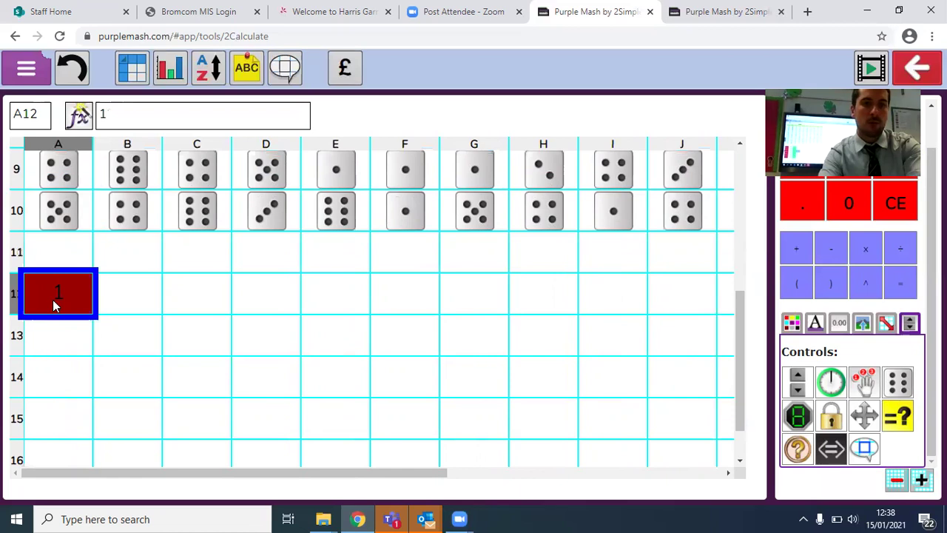
key("Return")
type("2")
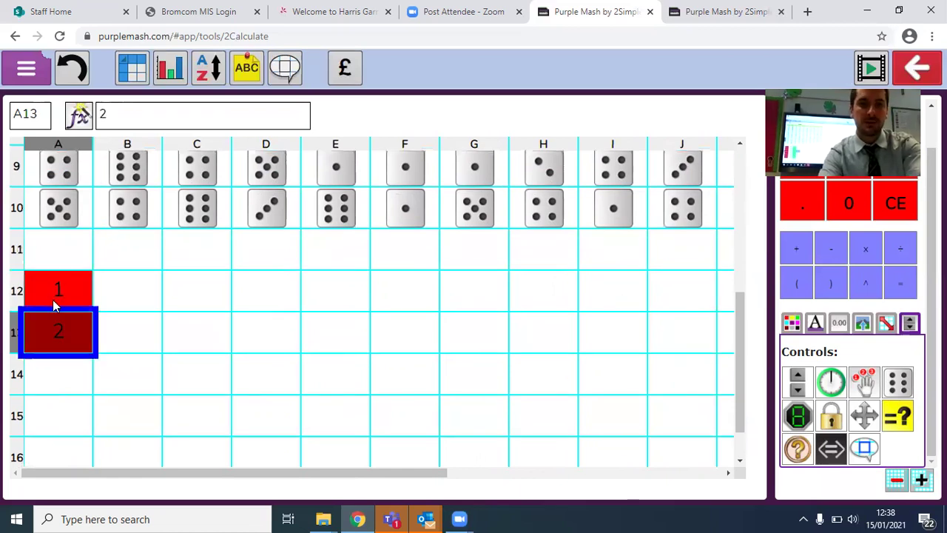
key("Return")
type("3")
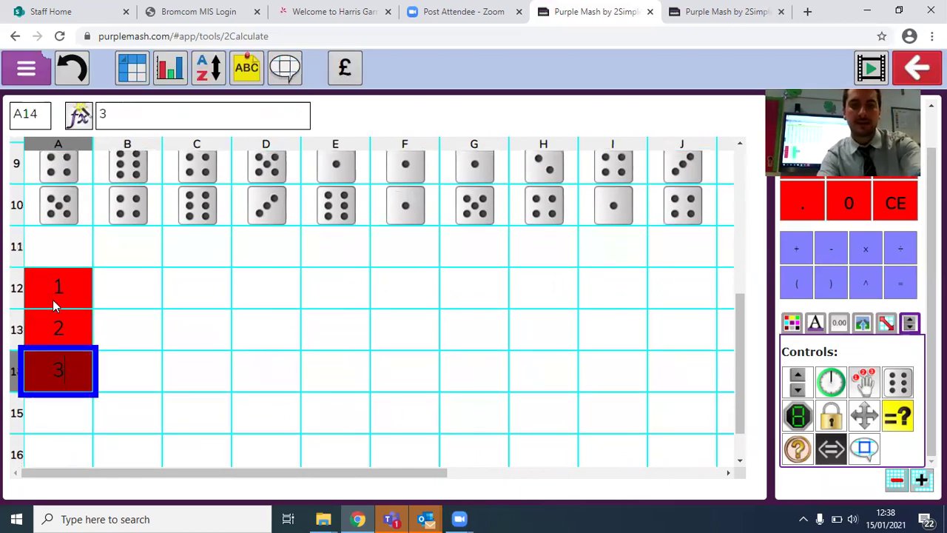
key("Return")
type("4")
key("Return")
type("5")
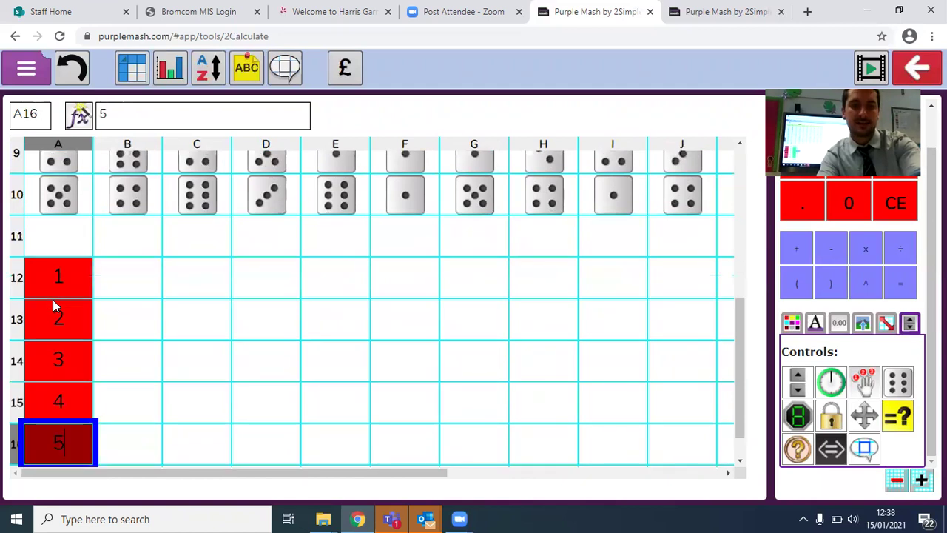
key("Return")
type("6")
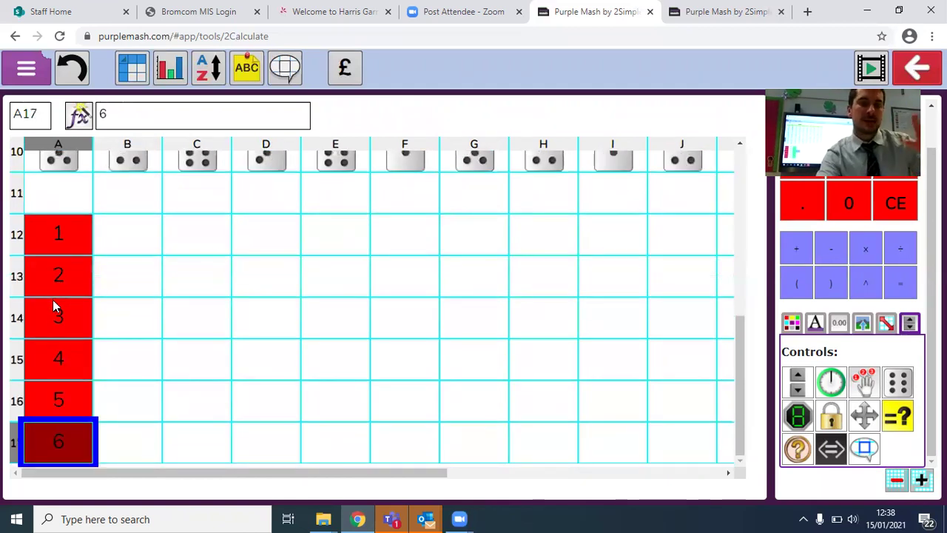
key("Tab")
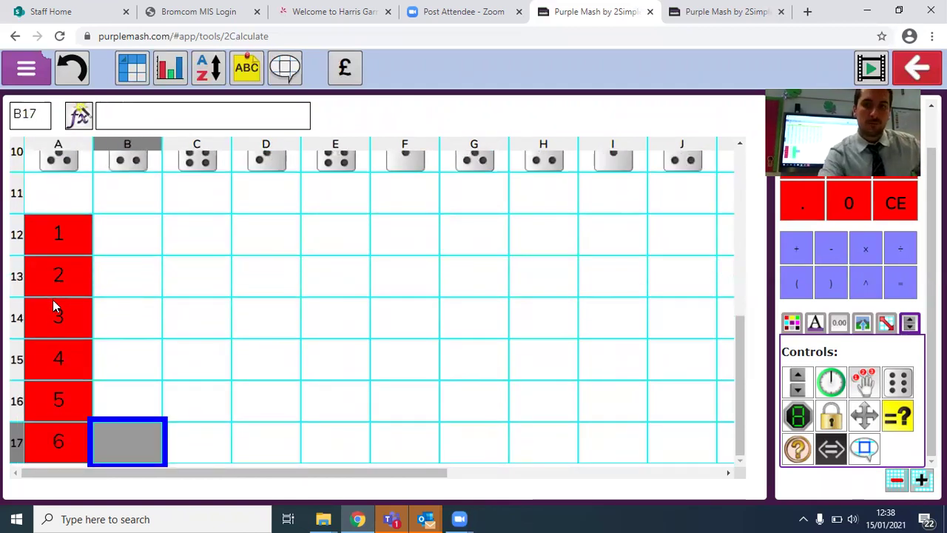
key("Up")
key("Up")
key("Up")
key("Up")
key("Up")
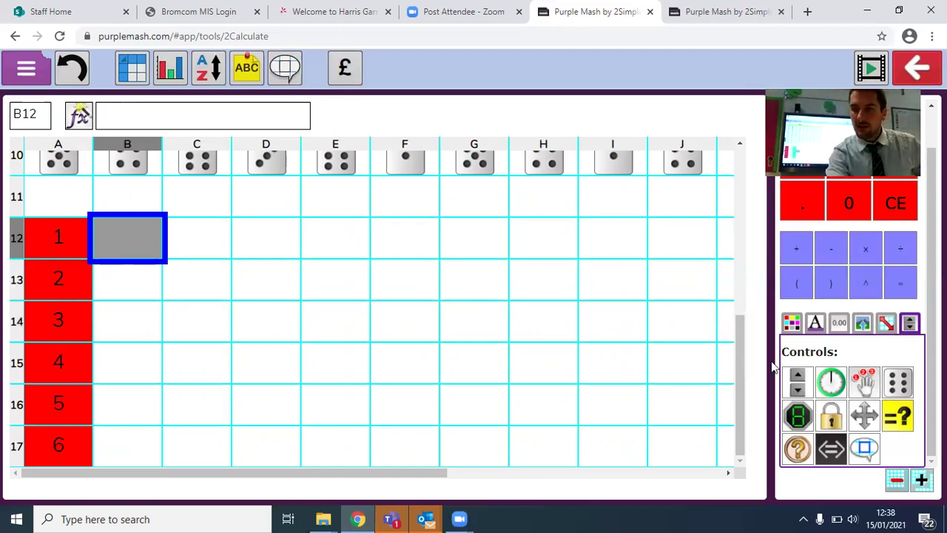
mouse_move(864, 381)
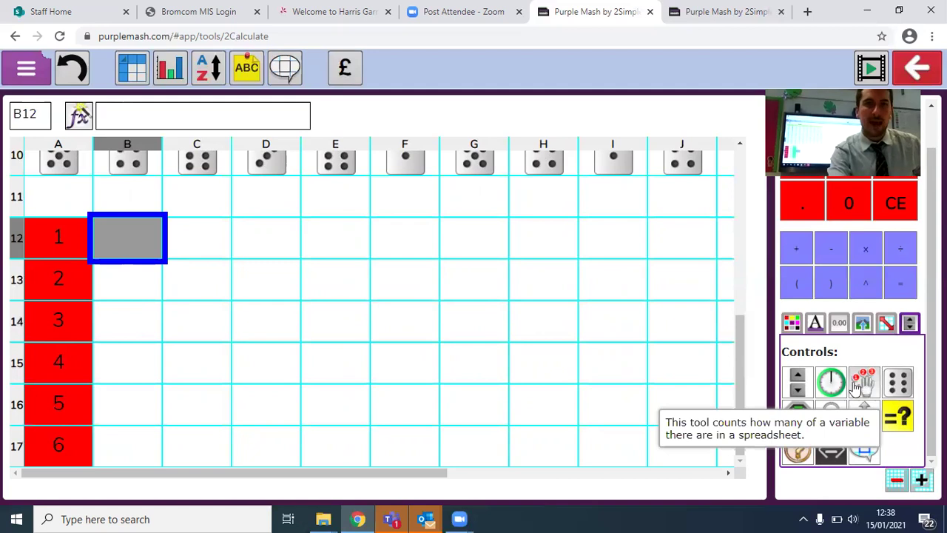
Step: Insert Count tools into B12 and B13, showing tallies 16 and 9 in C12:C13
left_click_drag(865, 383, 127, 245)
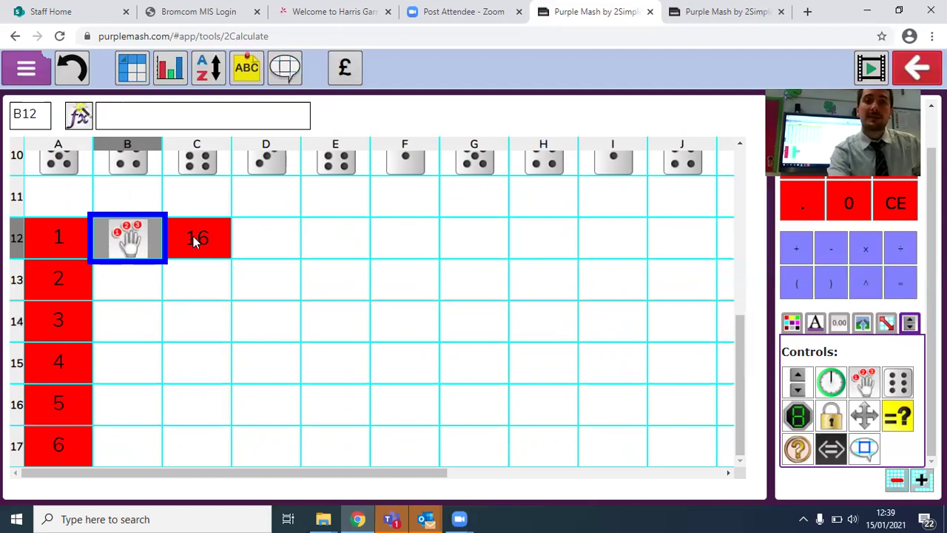
scroll(742, 366, "up", 1)
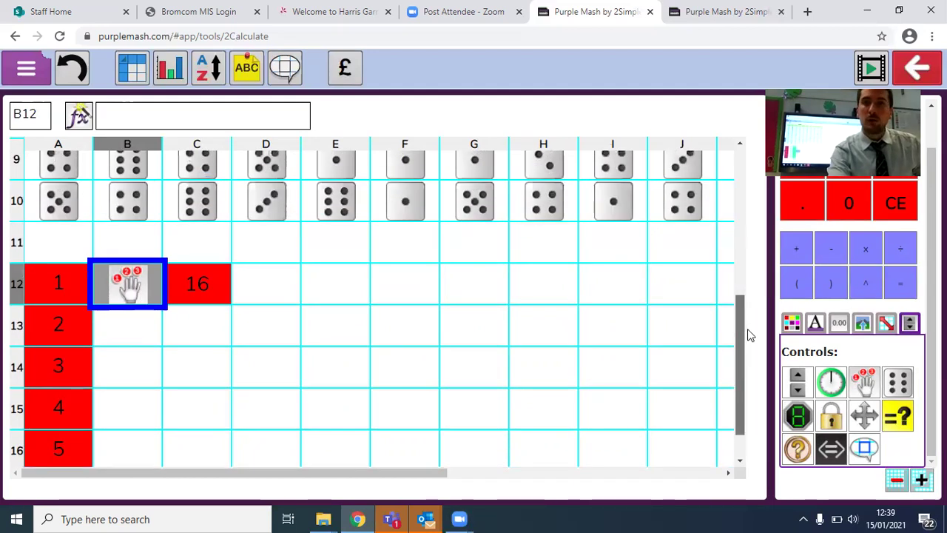
scroll(777, 266, "up", 1)
scroll(781, 249, "up", 4)
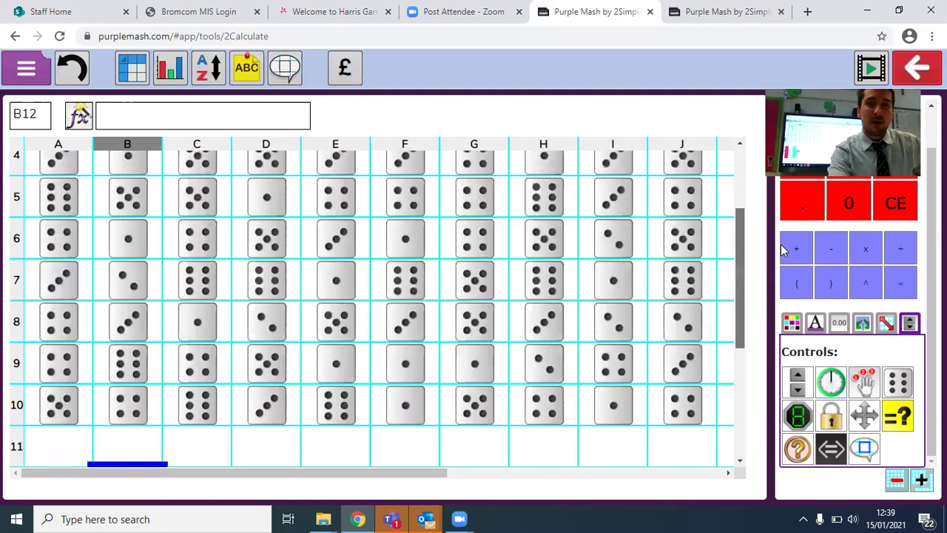
scroll(784, 249, "up", 1)
scroll(780, 261, "up", 2)
scroll(779, 310, "down", 5)
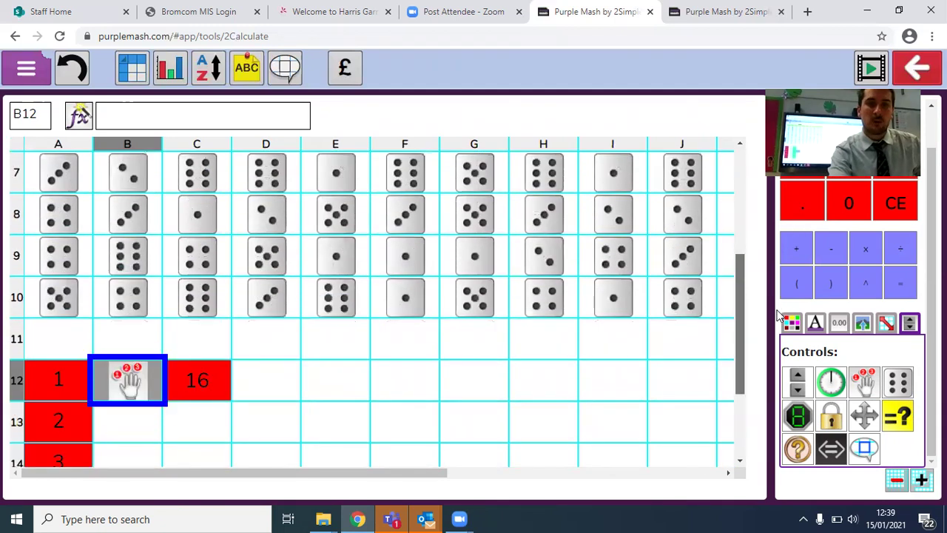
scroll(770, 329, "down", 2)
scroll(767, 333, "down", 1)
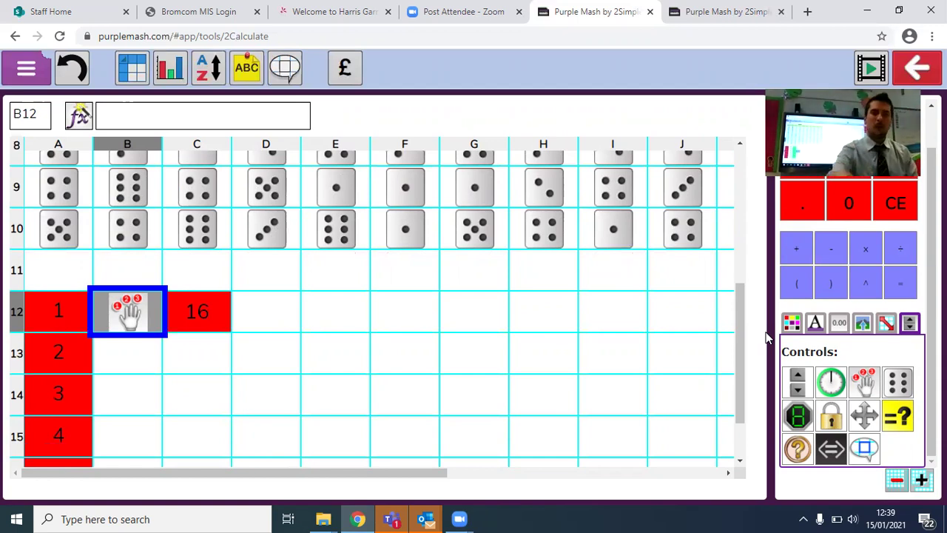
left_click(134, 365)
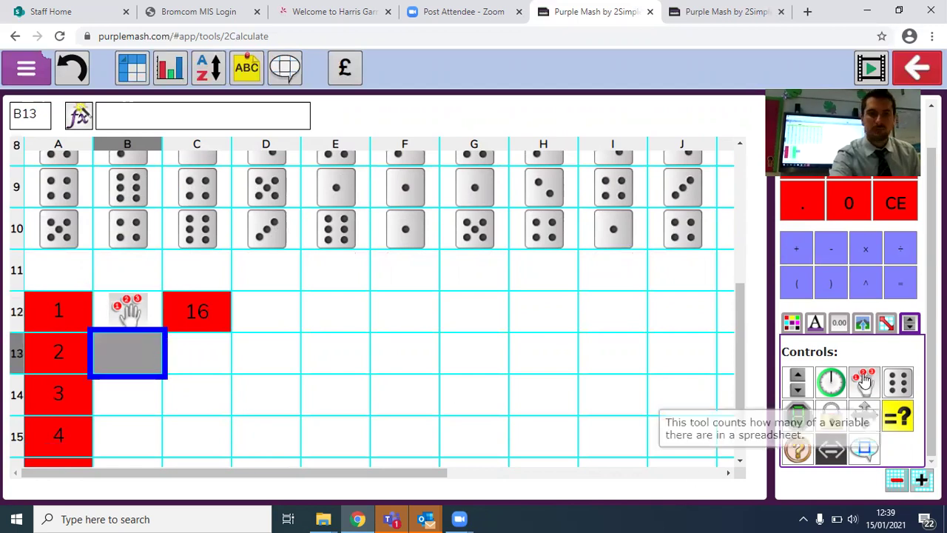
left_click(865, 381)
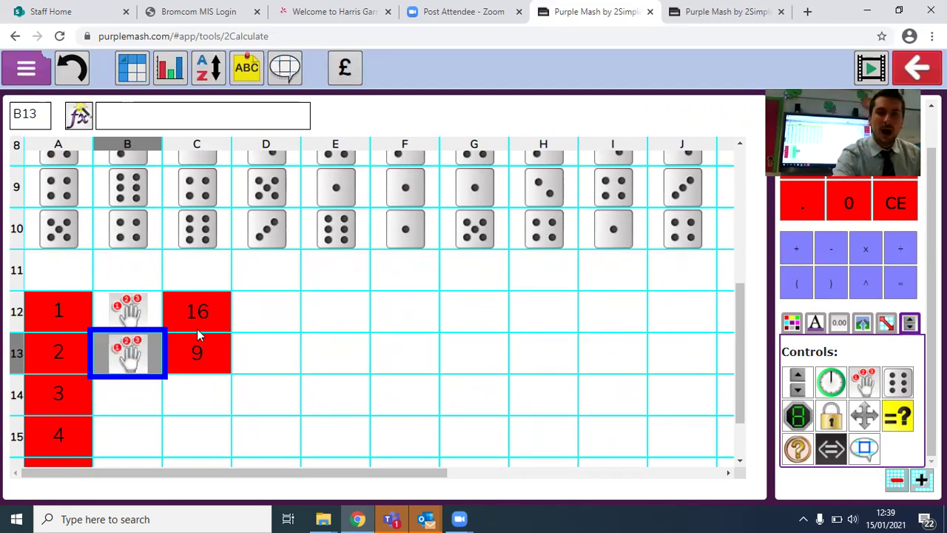
left_click_drag(198, 322, 196, 355)
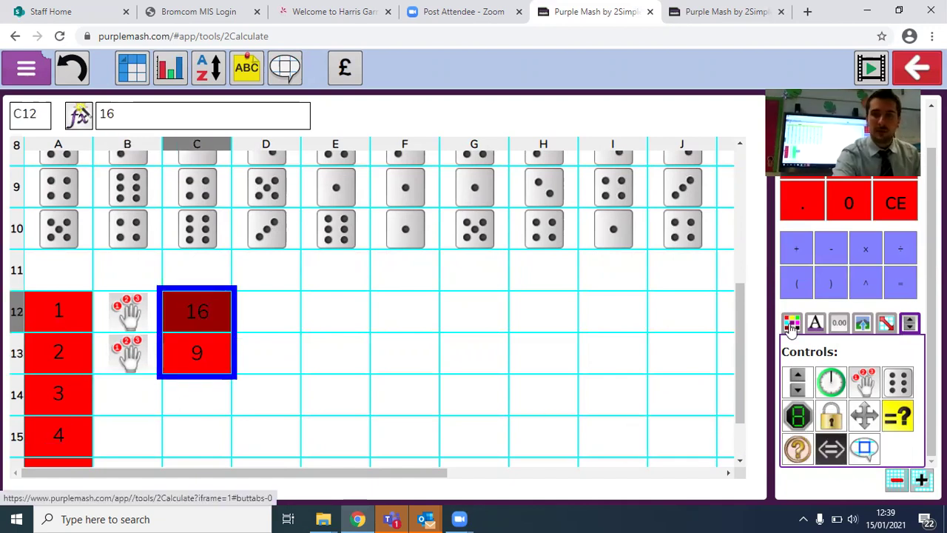
Step: Colour the tally cells C12 and C13 green
left_click(790, 324)
left_click(805, 399)
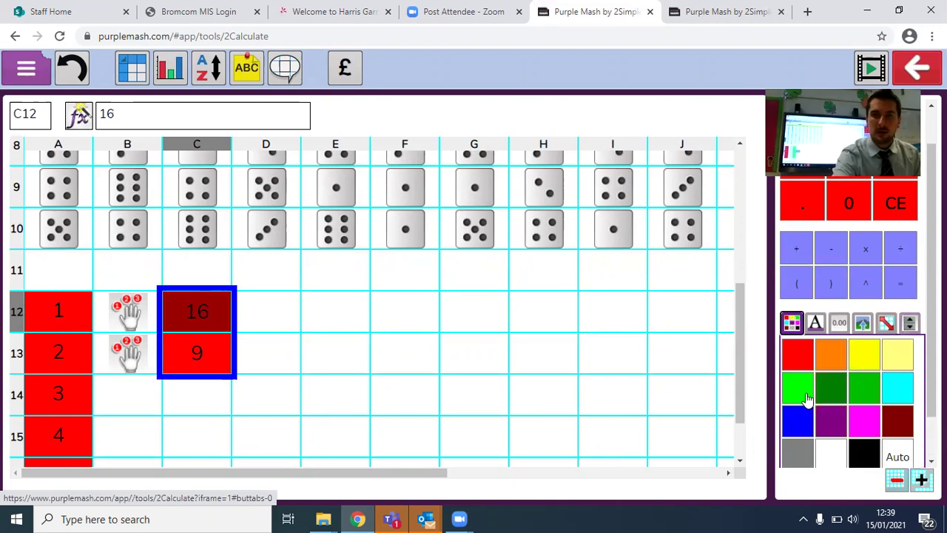
left_click(280, 400)
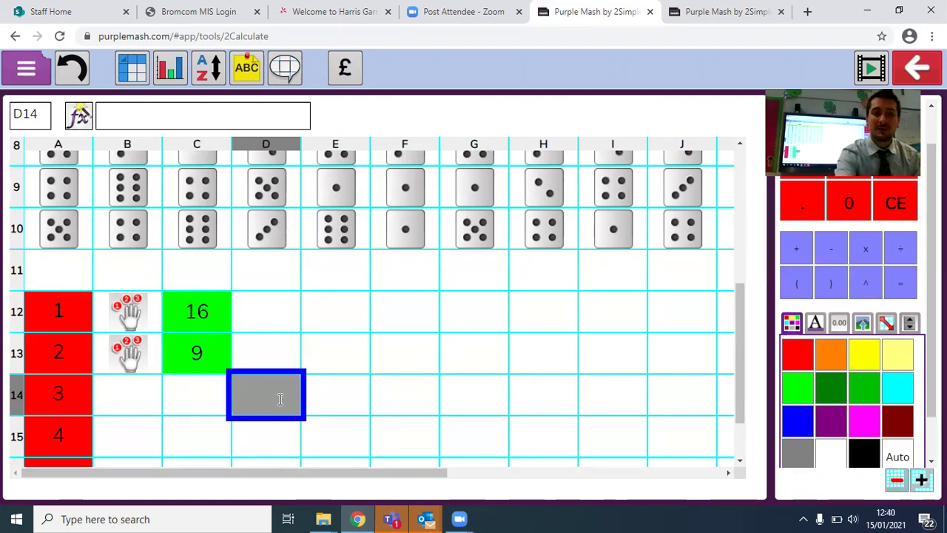
Step: Insert Count tools into B14–B17, giving tallies 13, 22, 18 and 12 for numbers 3–6
left_click(118, 393)
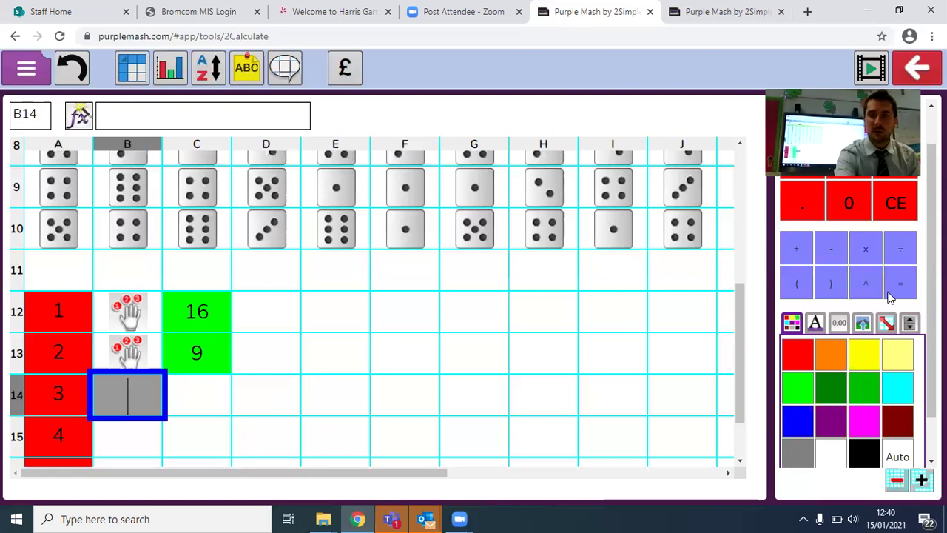
left_click(910, 322)
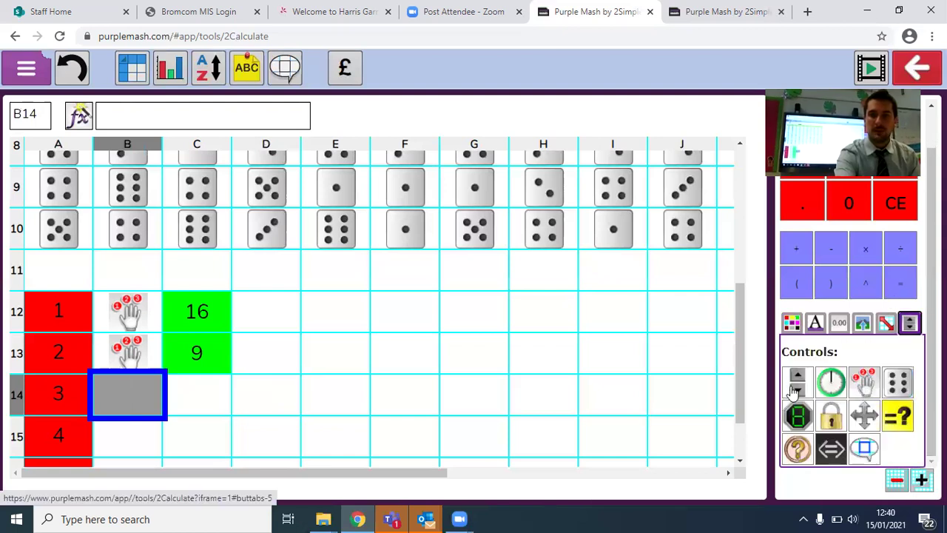
left_click(135, 438)
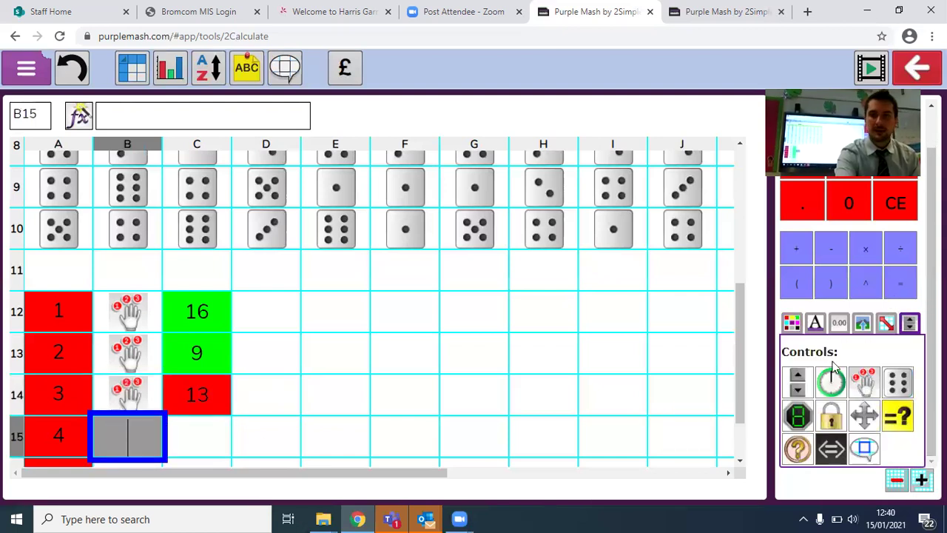
left_click(860, 381)
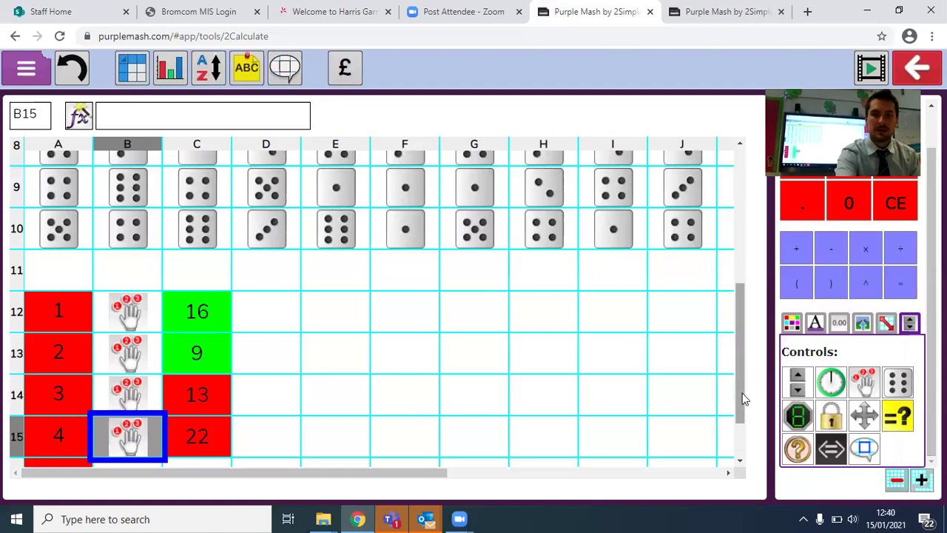
scroll(741, 403, "down", 1)
left_click(124, 415)
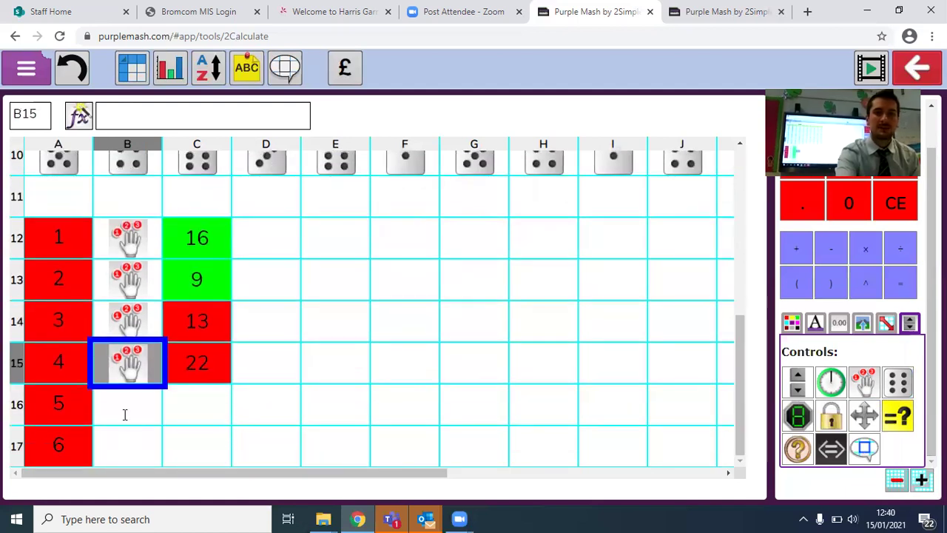
left_click(863, 379)
left_click(129, 443)
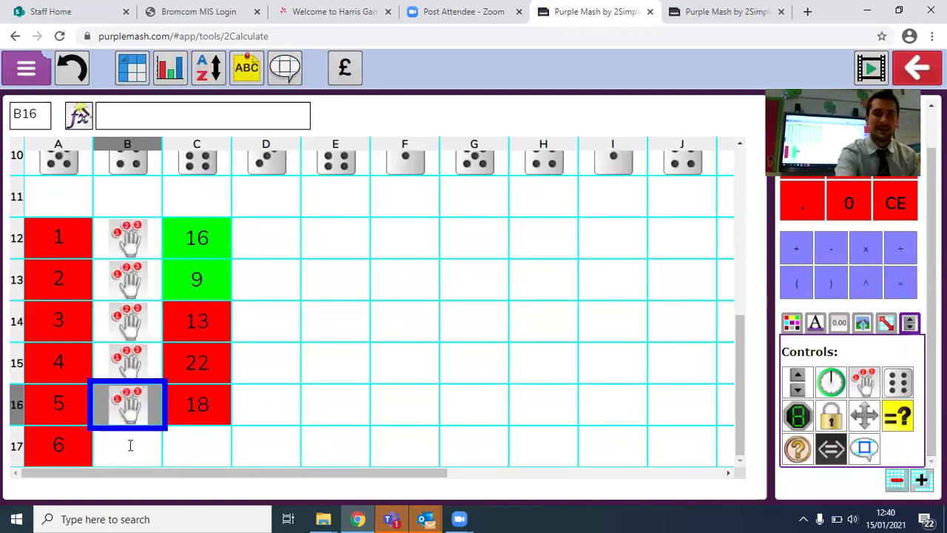
left_click(864, 384)
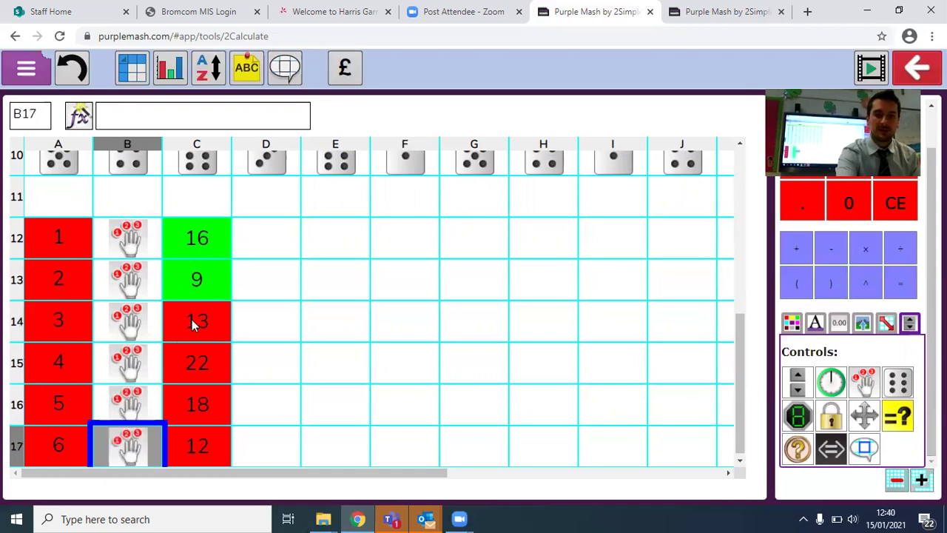
left_click_drag(192, 326, 182, 442)
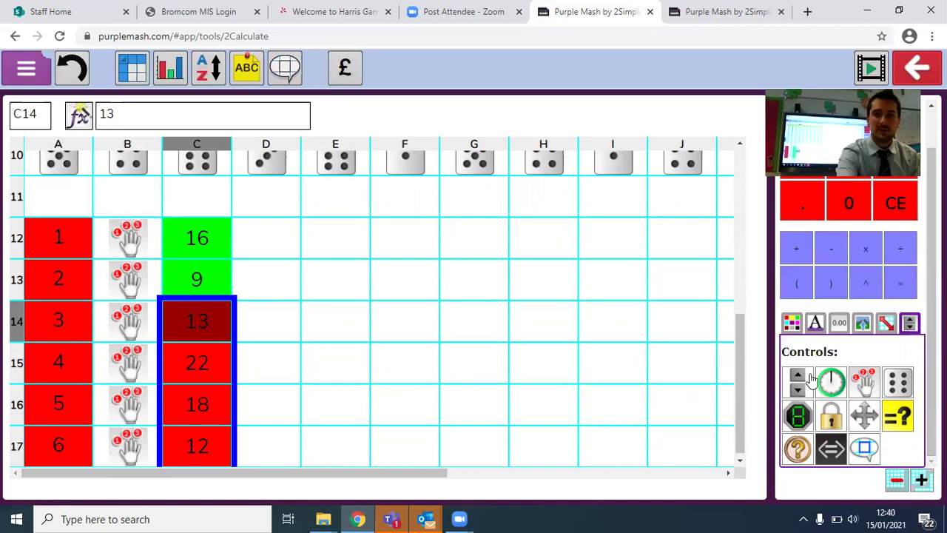
Step: Colour the tally cells C14 to C17 green
left_click(790, 322)
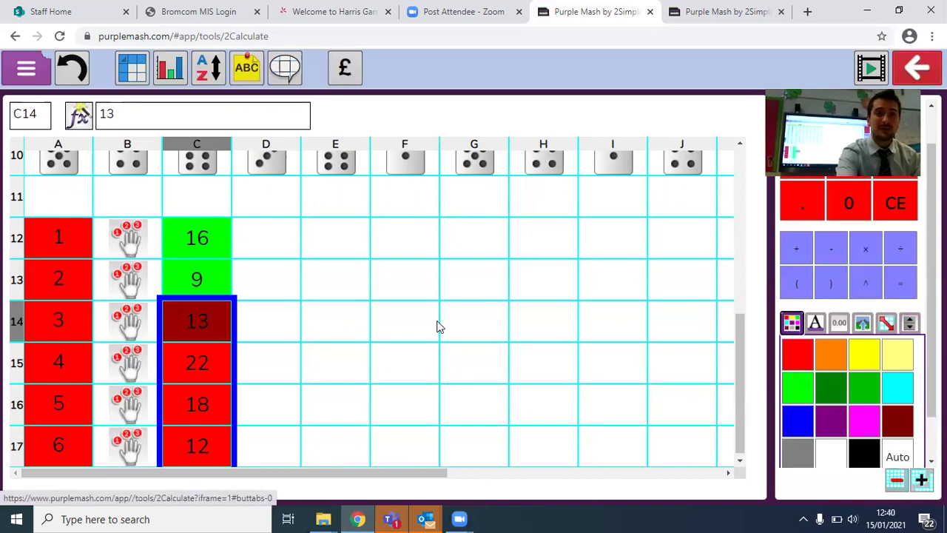
left_click(343, 322)
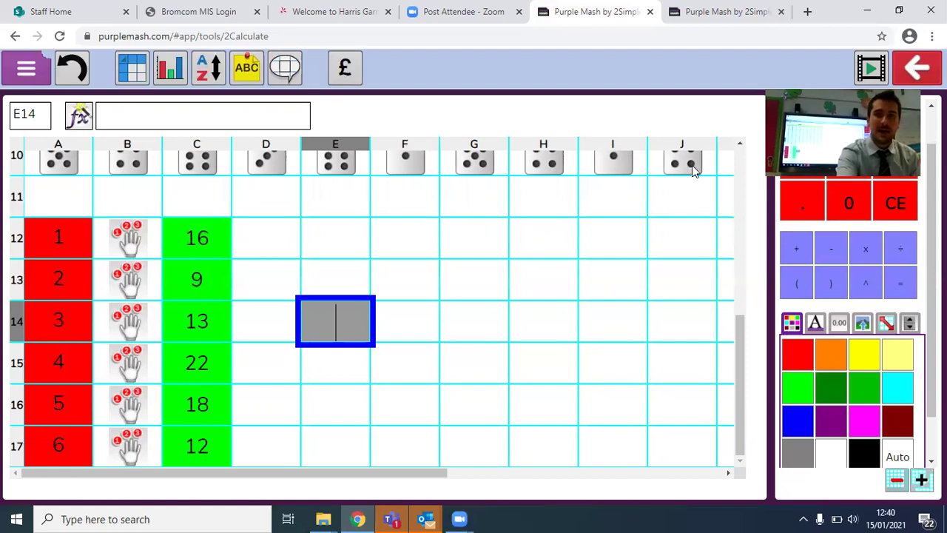
Step: Reroll the bottom row of dice twice, updating tallies to 16, 11, 12, 20, 18, 13
left_click_drag(681, 159, 66, 159)
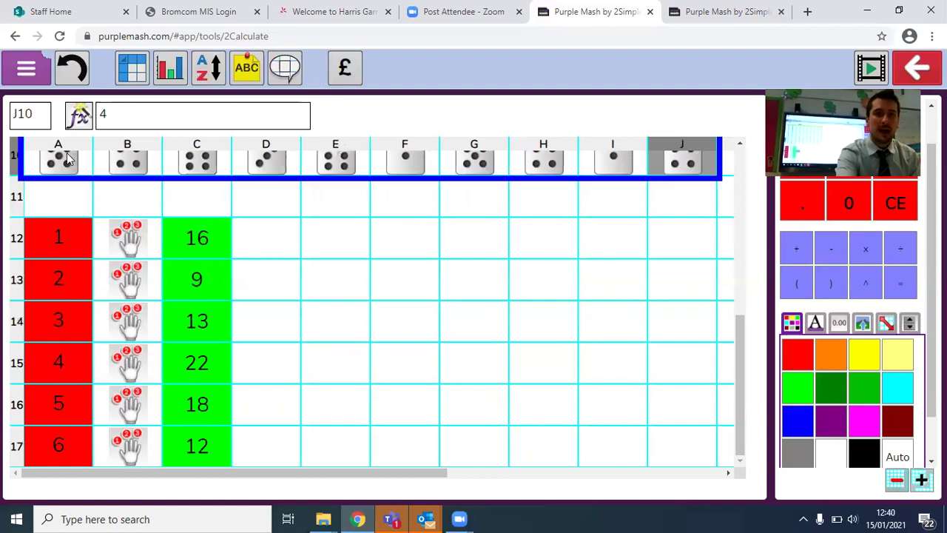
left_click(135, 170)
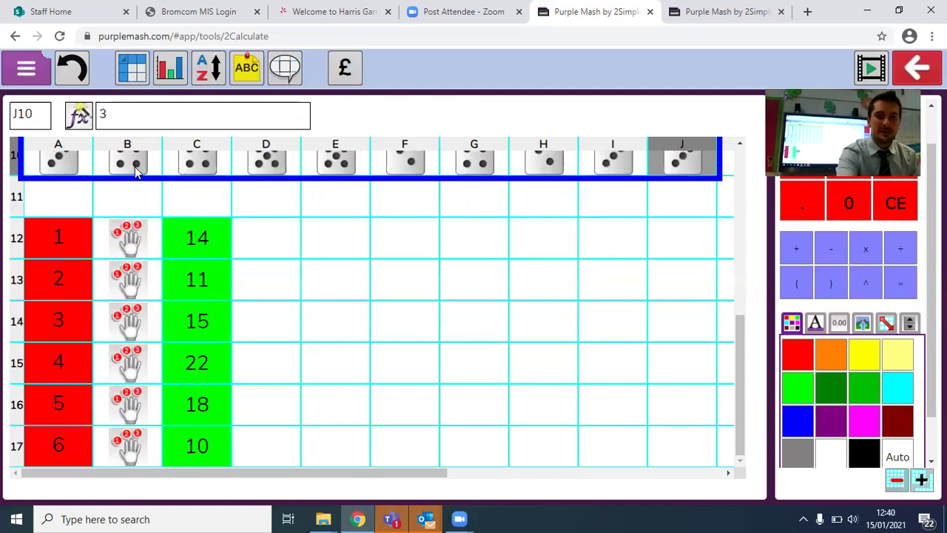
left_click(270, 166)
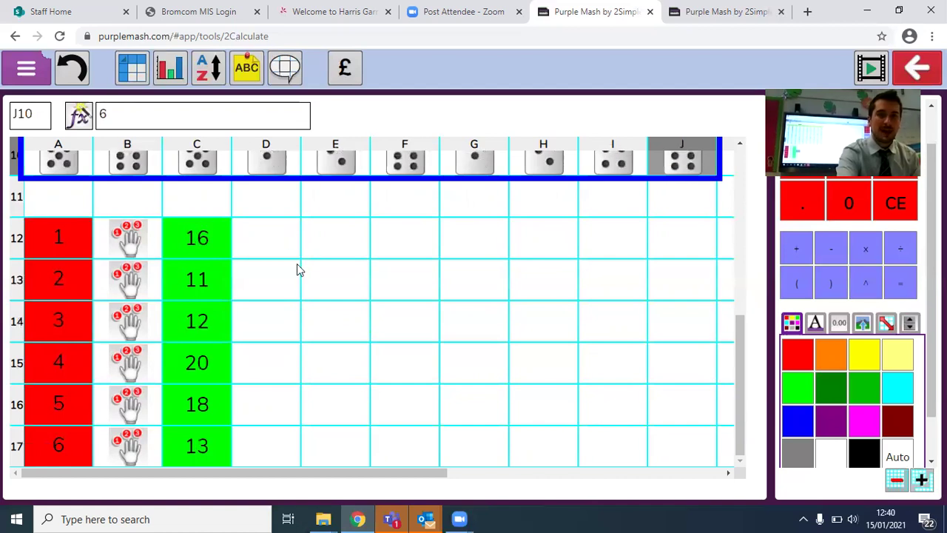